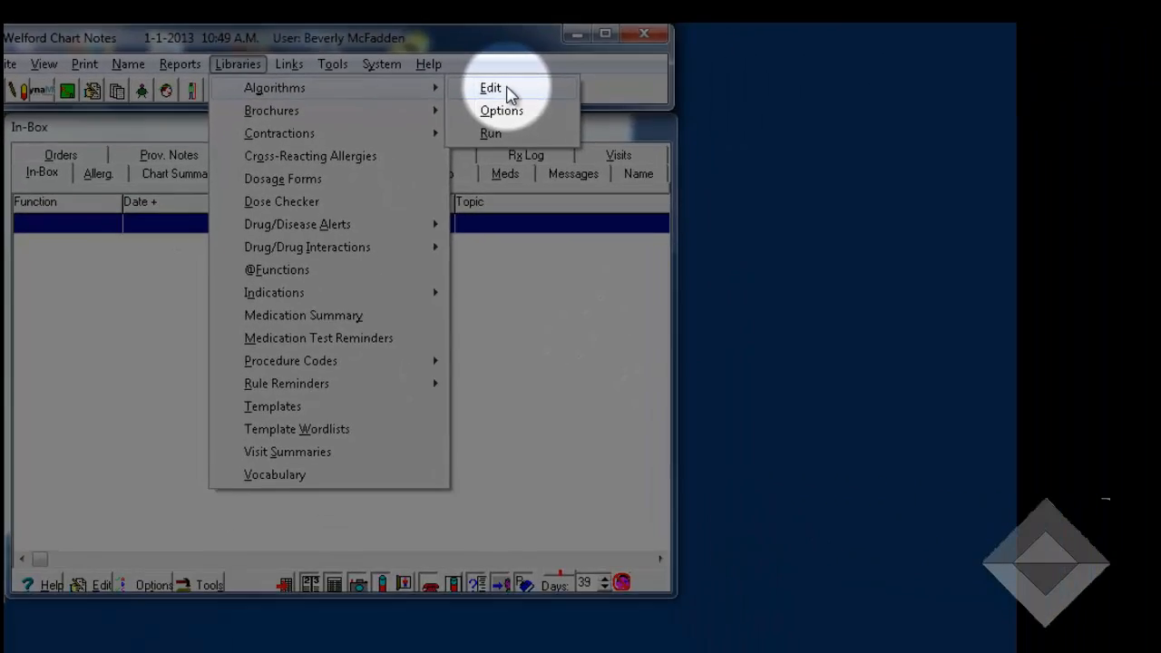
Open the algorithm editor and title the new algorithm "MELANOMA - RISK".
left_click(833, 151)
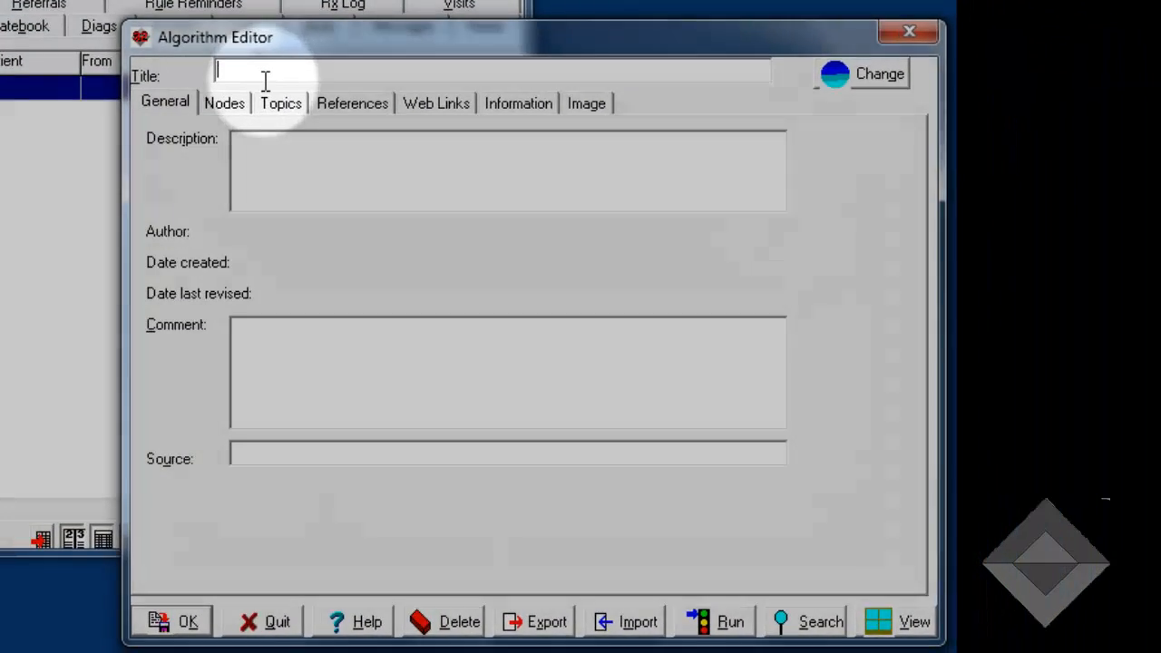
type("MELAN")
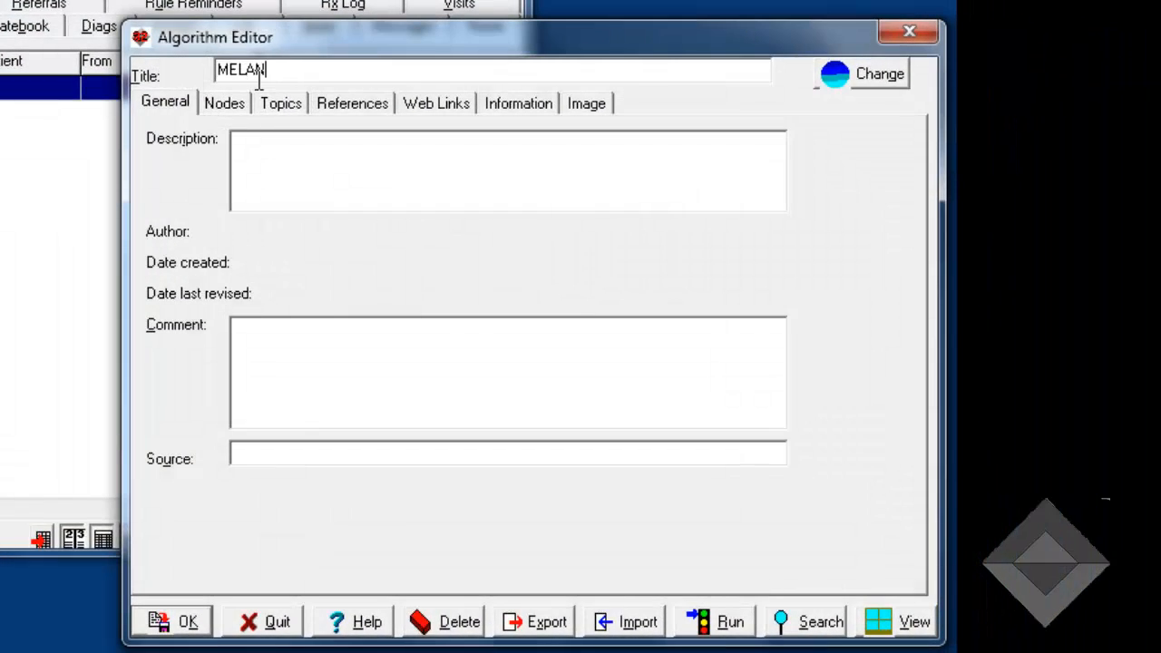
type("OMA - RISK")
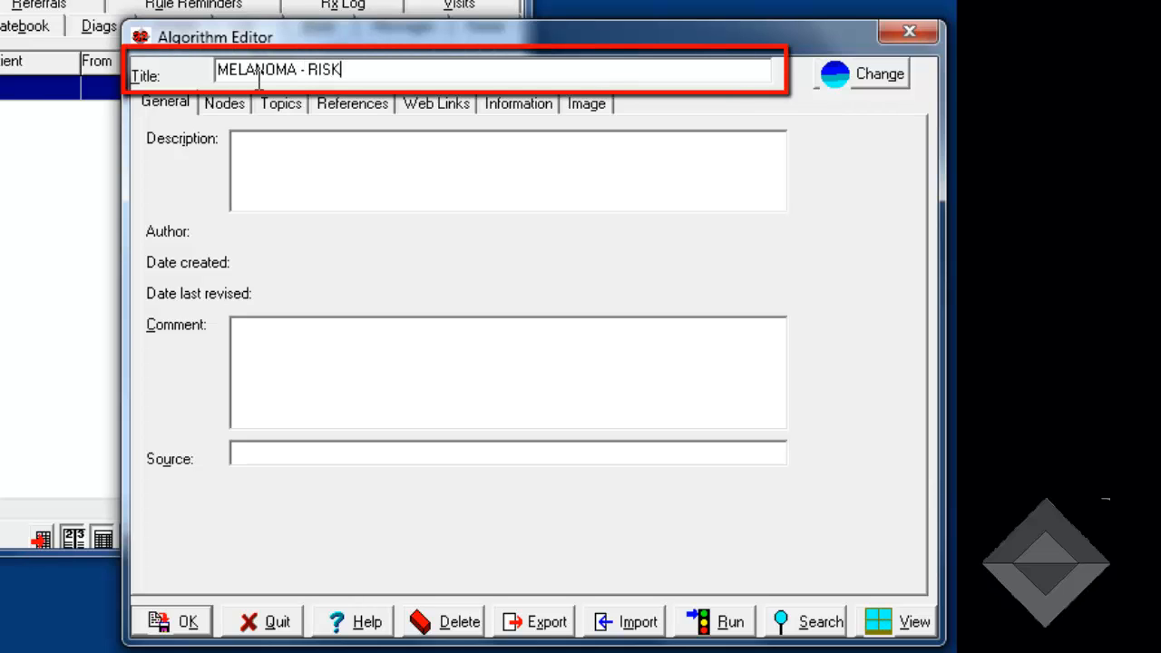
Enter the algorithm's description as "Determine a patient's risk of developing melanoma".
left_click(269, 154)
type("De")
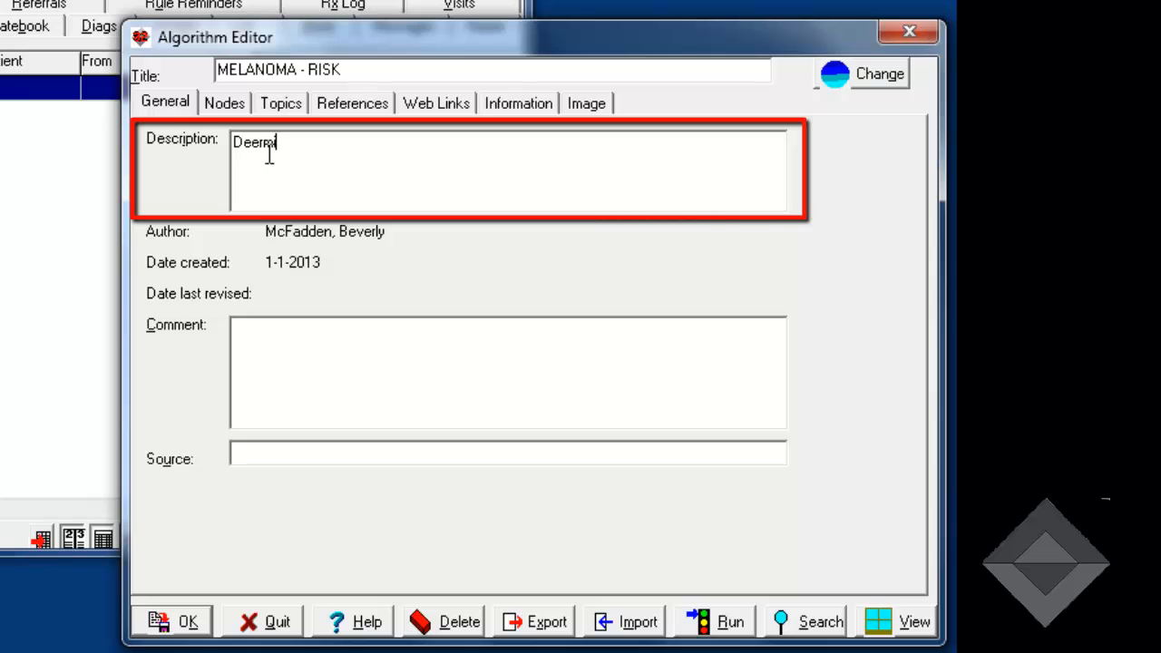
type("termine a patient's risk of developing")
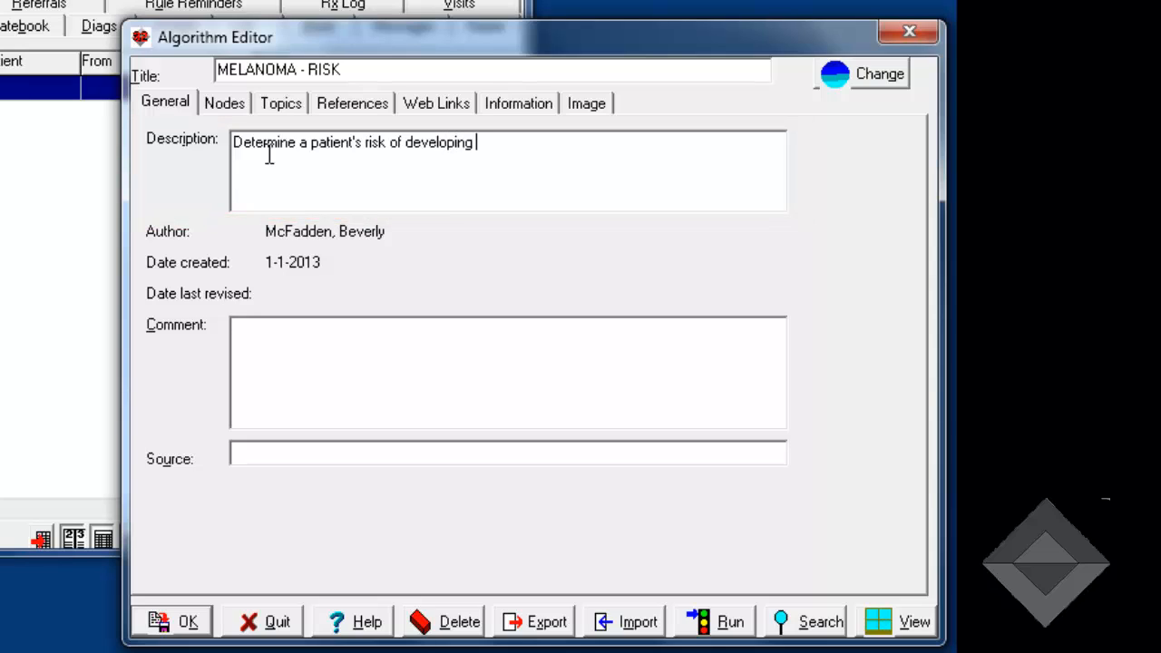
type(" melanoma")
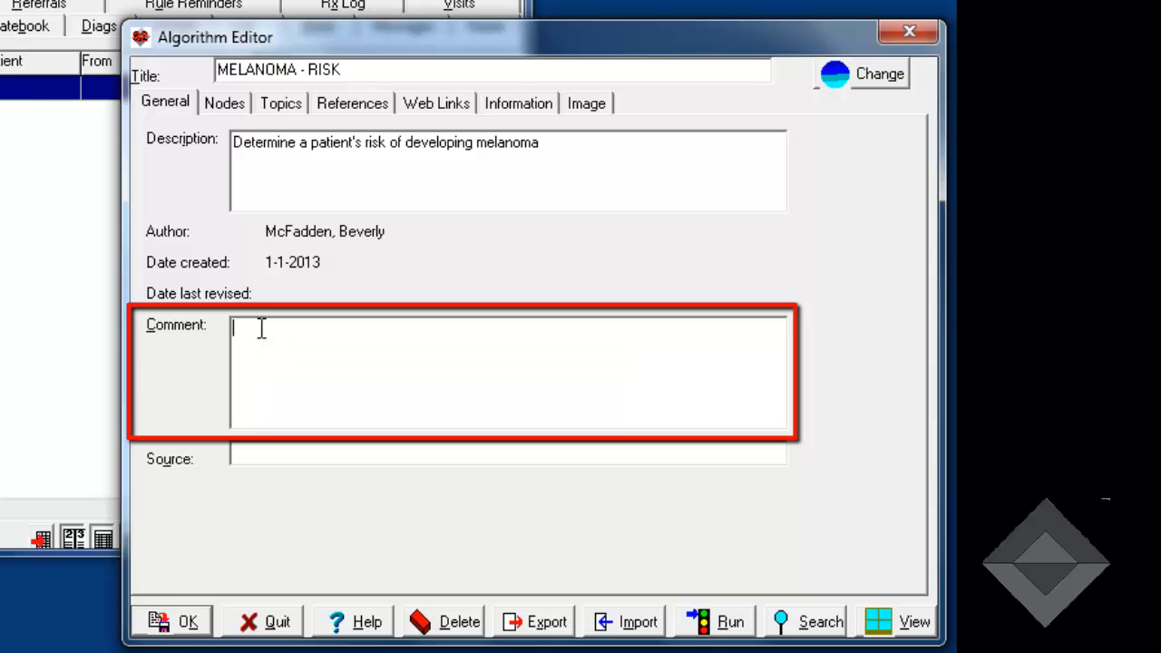
Set the comment to "This is just a sample algorithm" and the source to "Cutaneous malignant melanoma. Mayo Clinic Proc 4-2006 81:500-507".
type("This is just a sample")
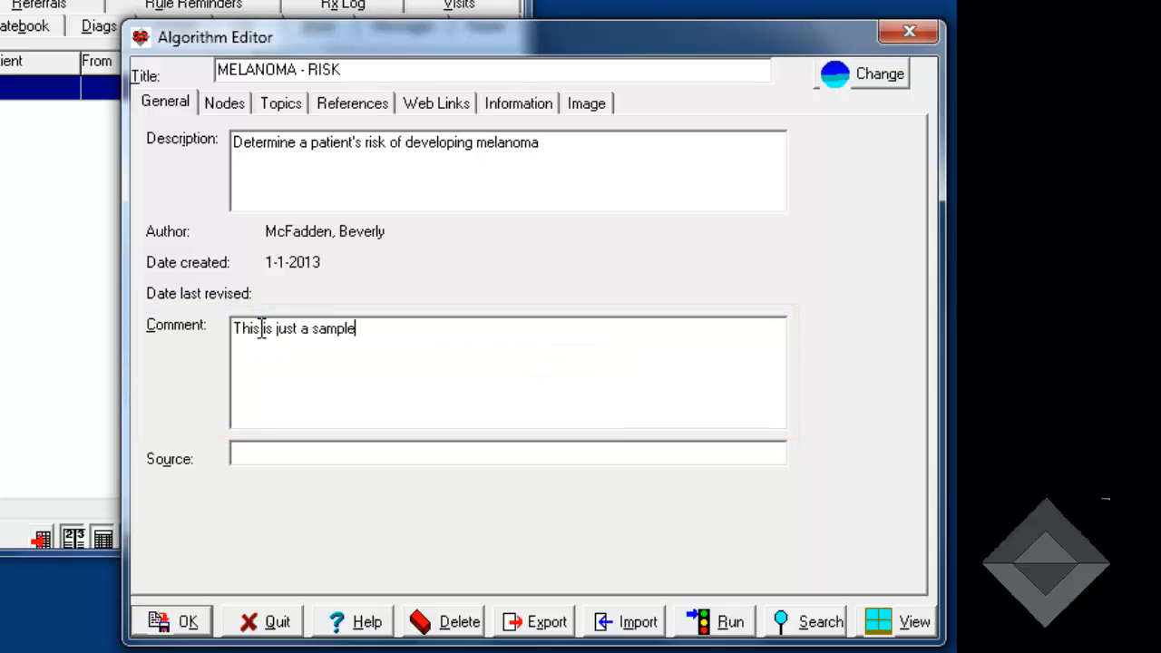
type(" algorithm")
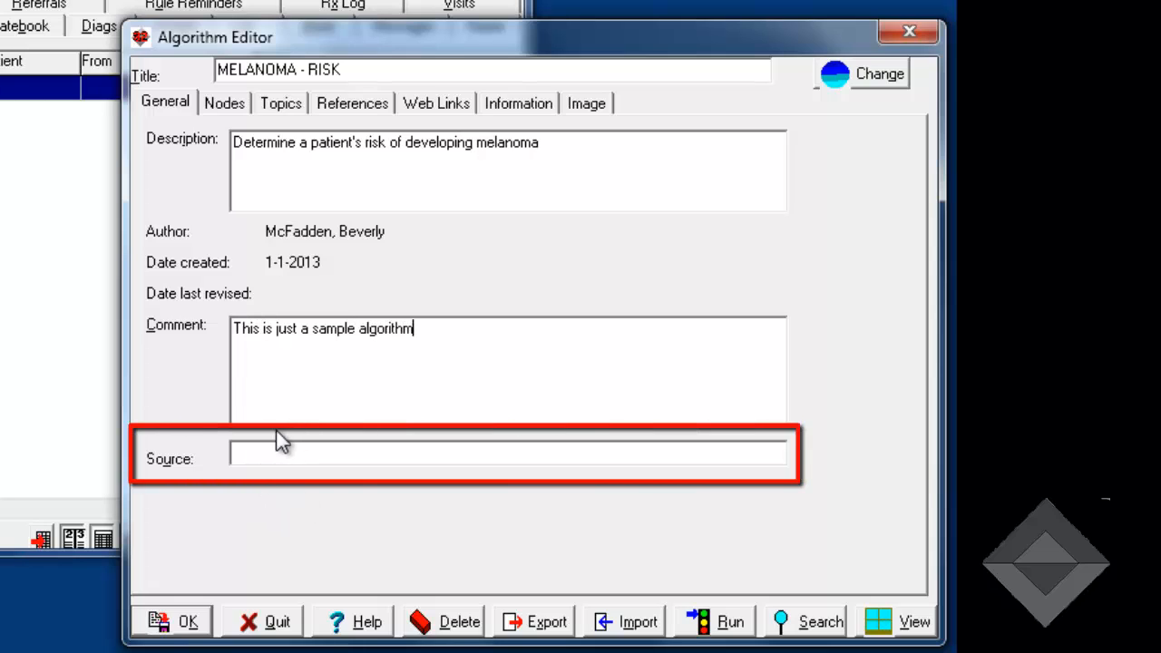
type("Cutaneous malignant melanoma.  Mayo Clinic Proc 4-2006  81:500-507")
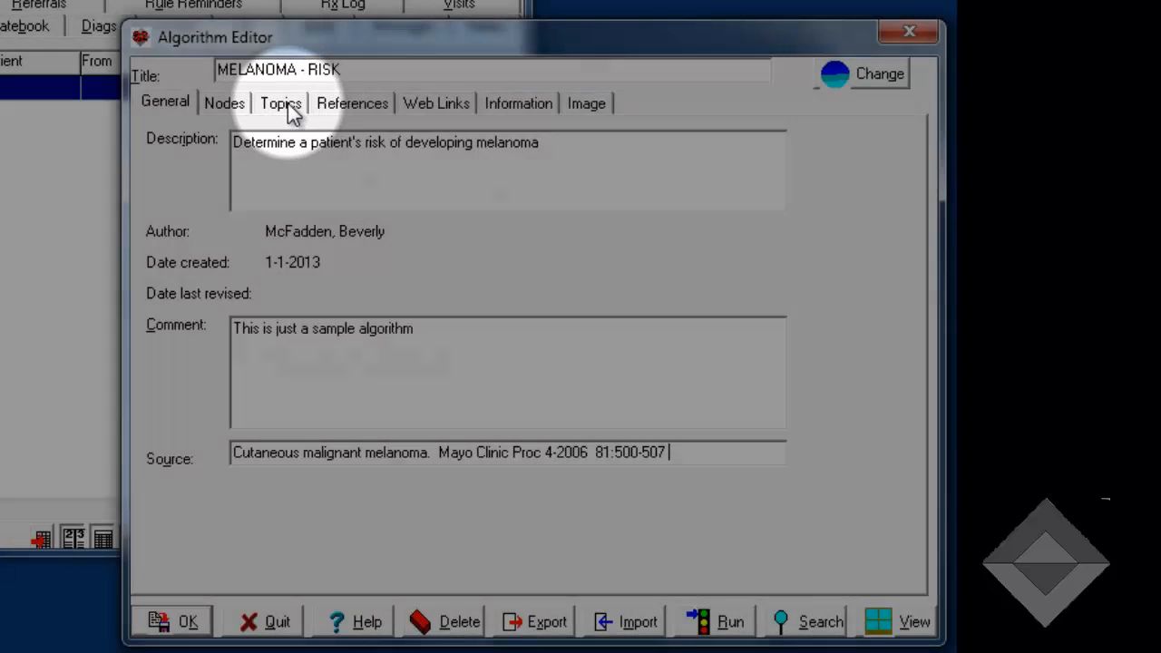
Add MELANOMA to the algorithm's topic list.
left_click(286, 104)
left_click(228, 139)
type("M")
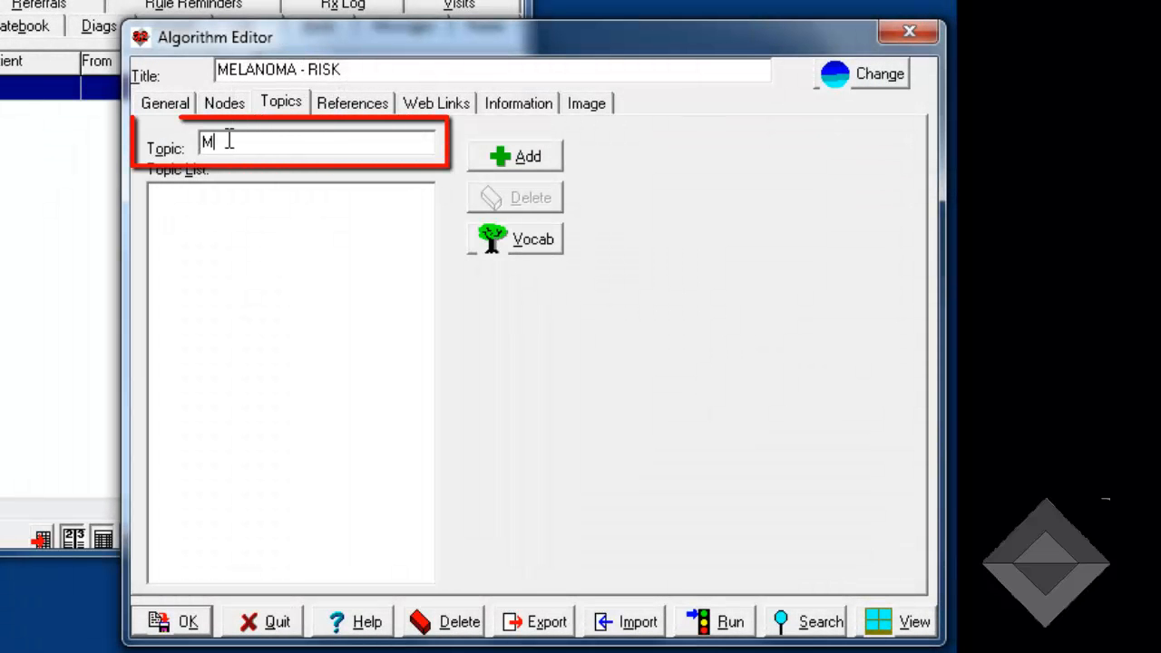
type("ELANOMA")
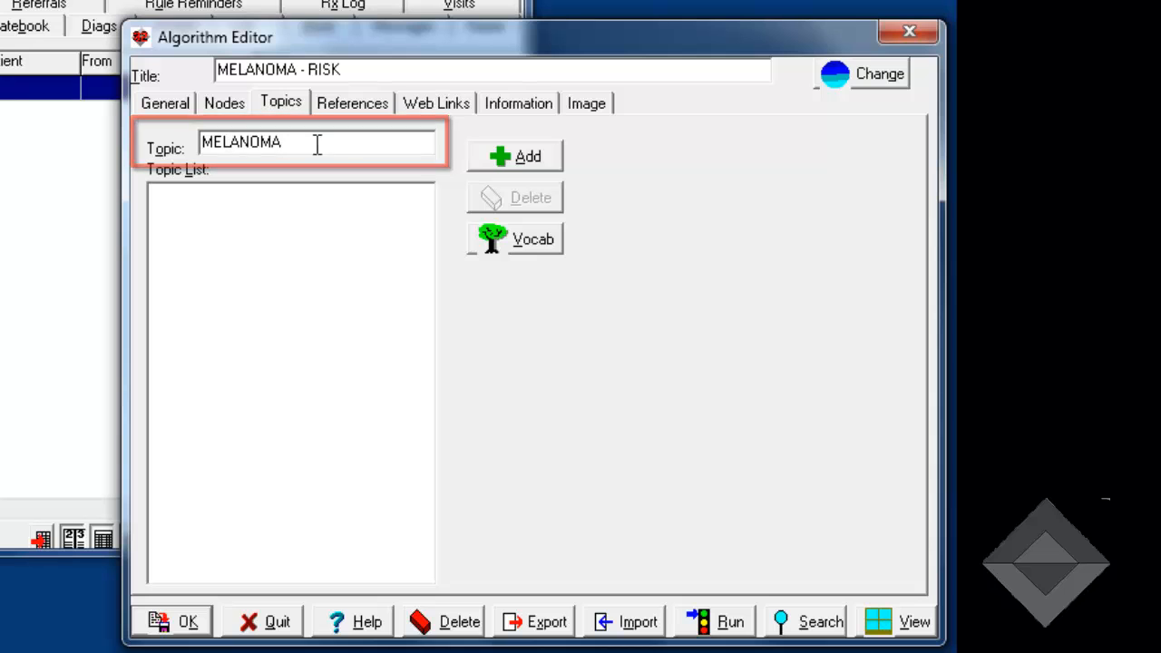
left_click(502, 162)
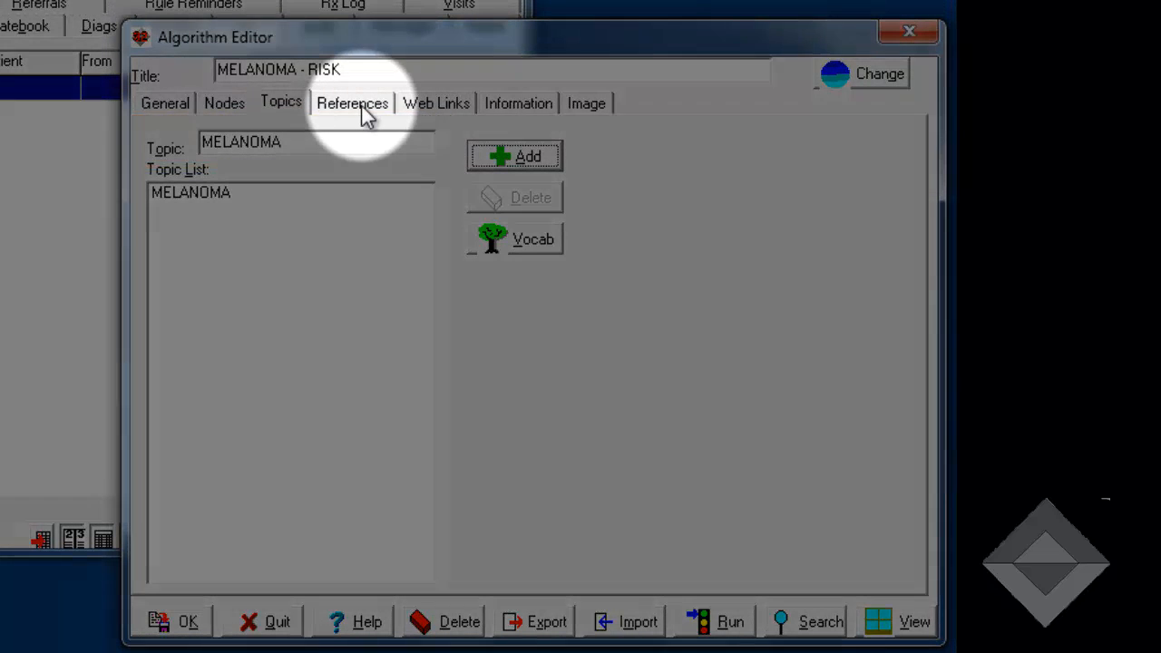
Add the reference "Cutaneous malignant melanoma. Mayo Clinic Proc 4-2006 81:500-507" to the algorithm's reference list.
left_click(362, 108)
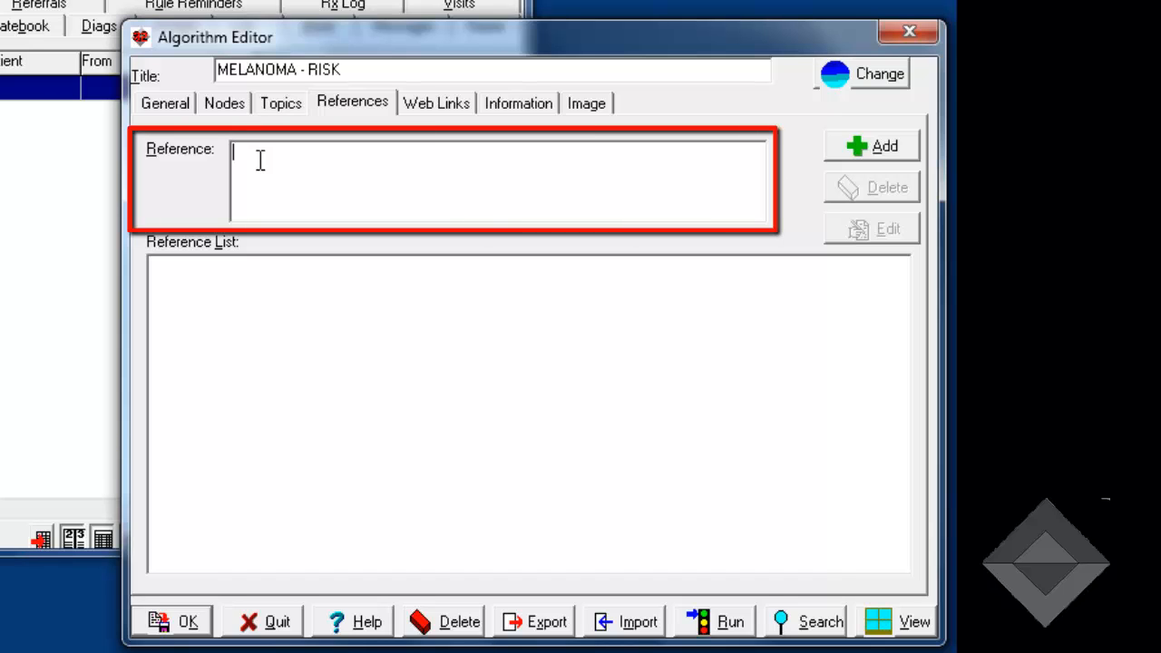
type("Cutaneous malignant melanoma.  Mayo Clinic Proc 4-2006  81:500-507")
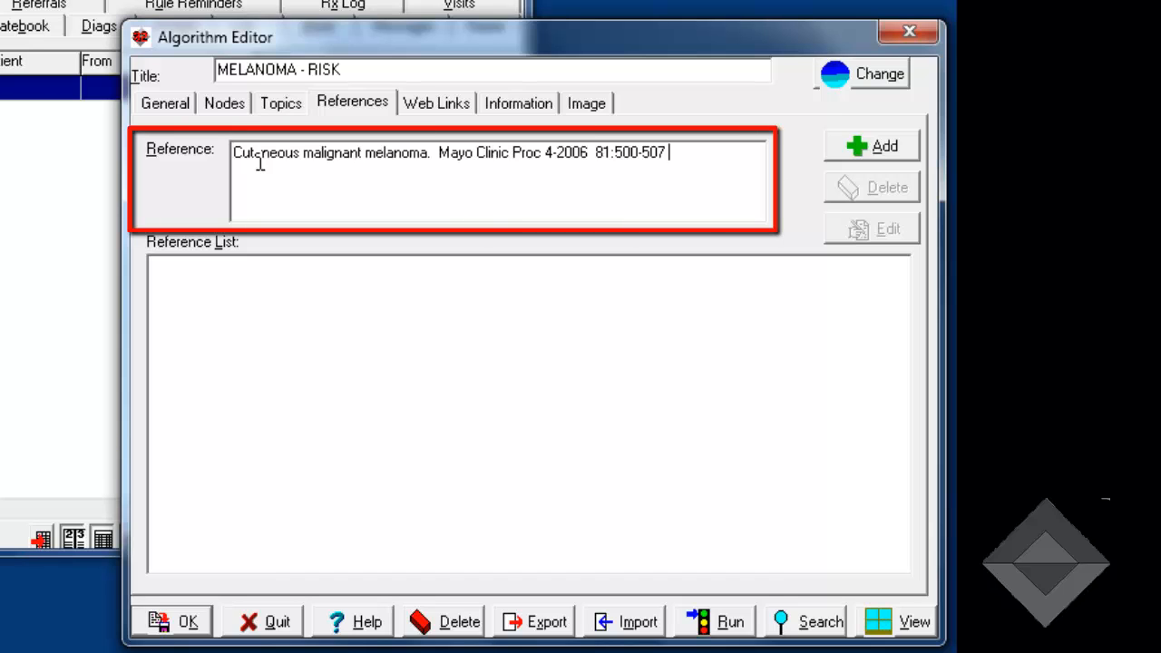
left_click(869, 148)
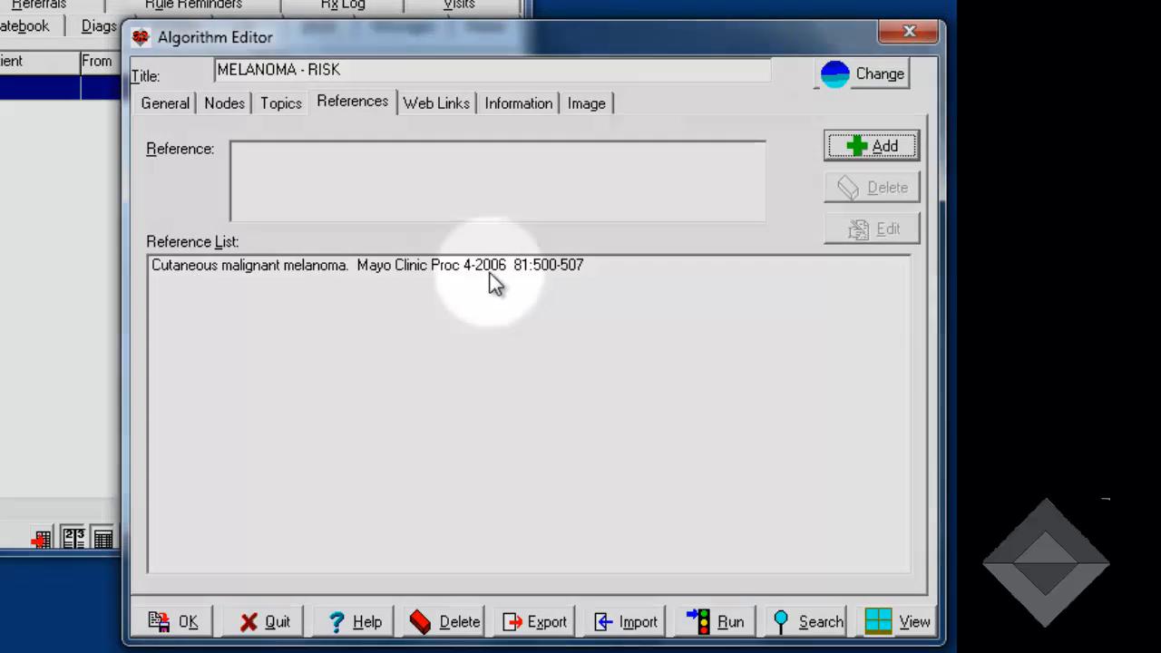
Enter "This is some more information about risk factors for malignant melanoma:" as the algorithm's information text.
left_click(441, 102)
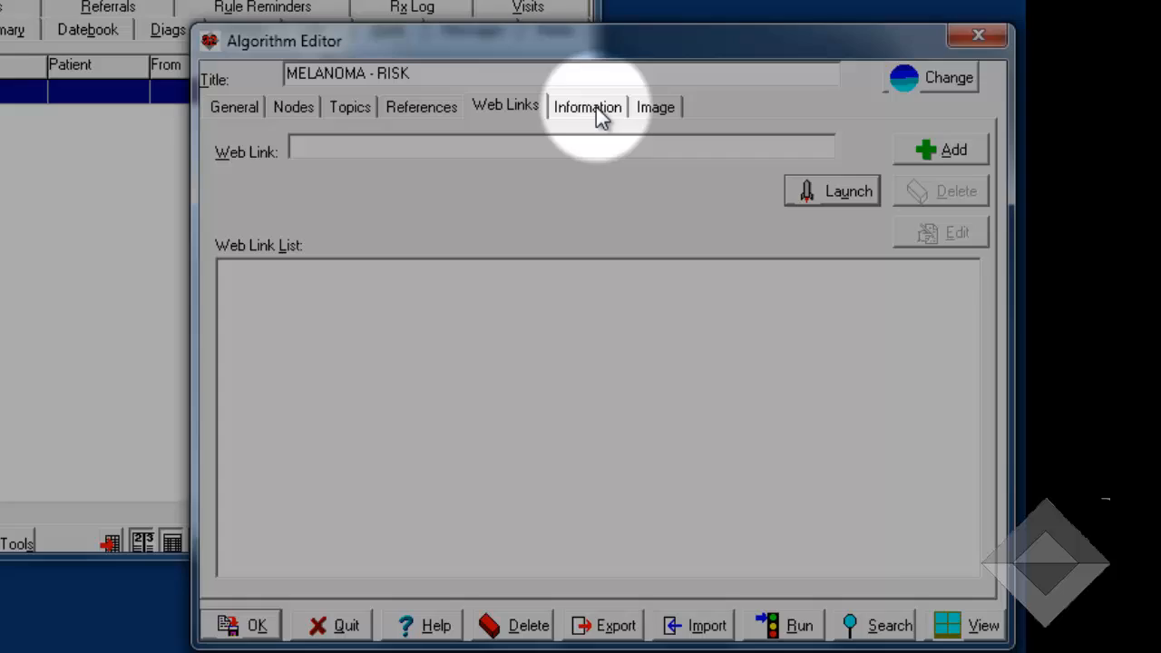
left_click(594, 107)
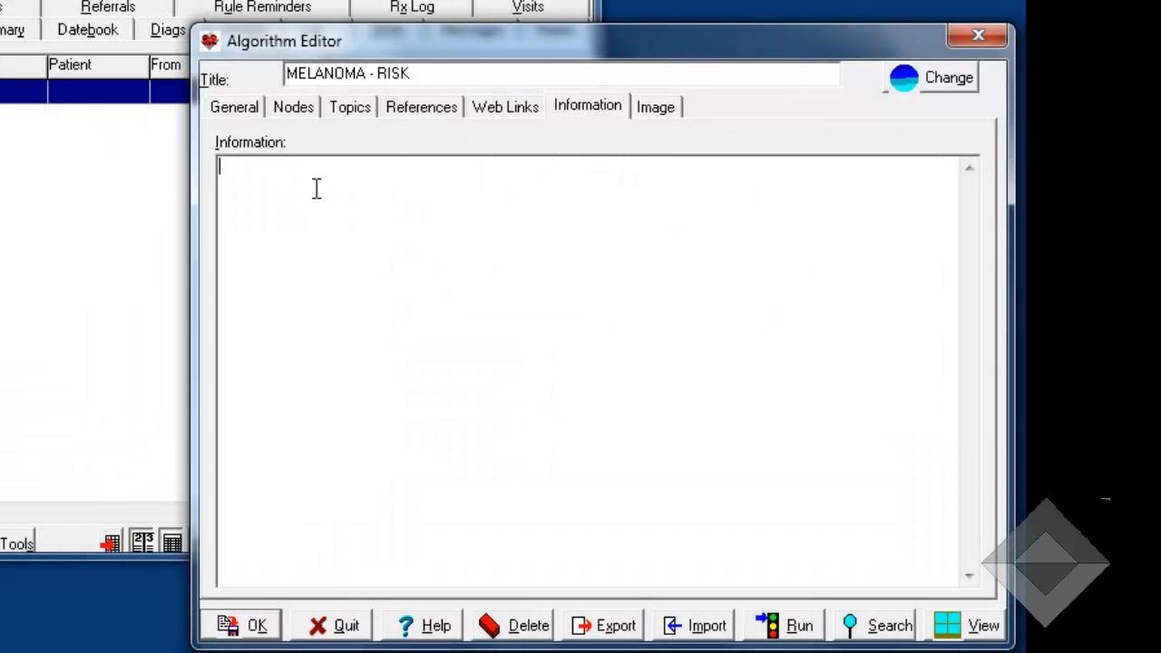
type("This is some more information about risk factors")
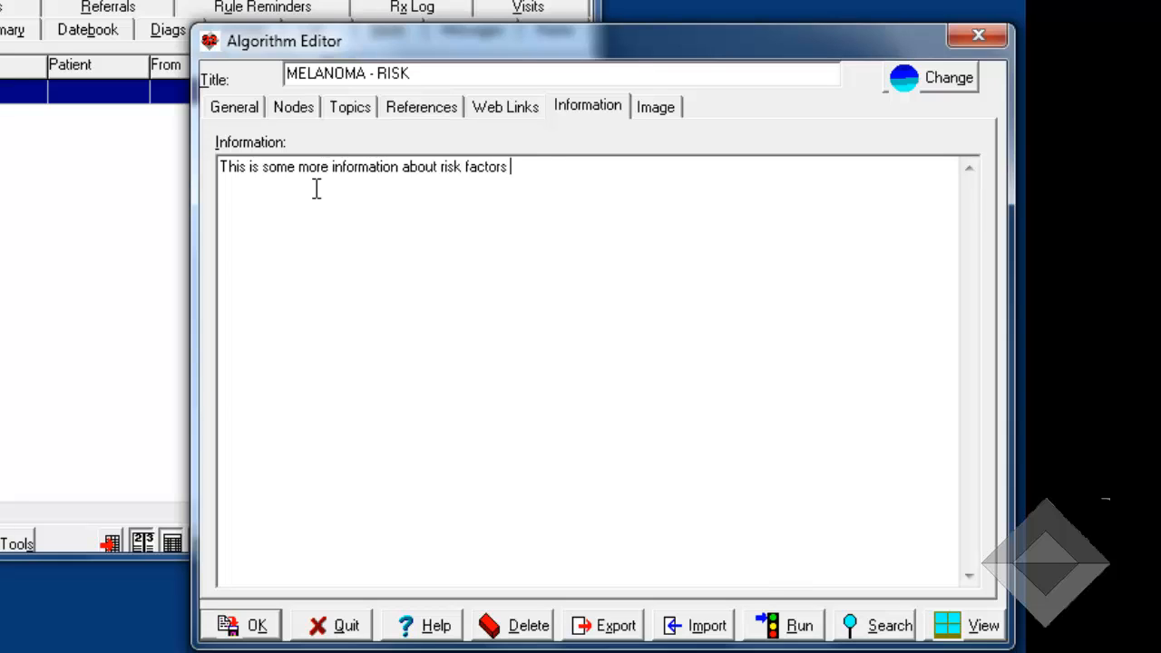
type(" for malignant mel")
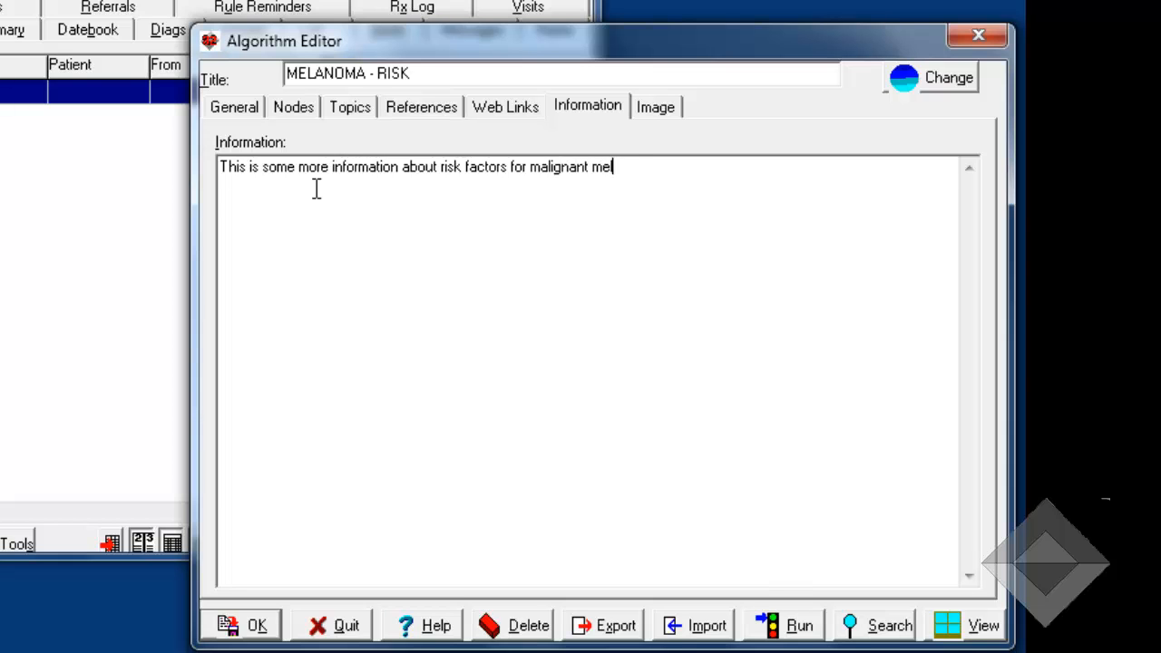
type("anoma:")
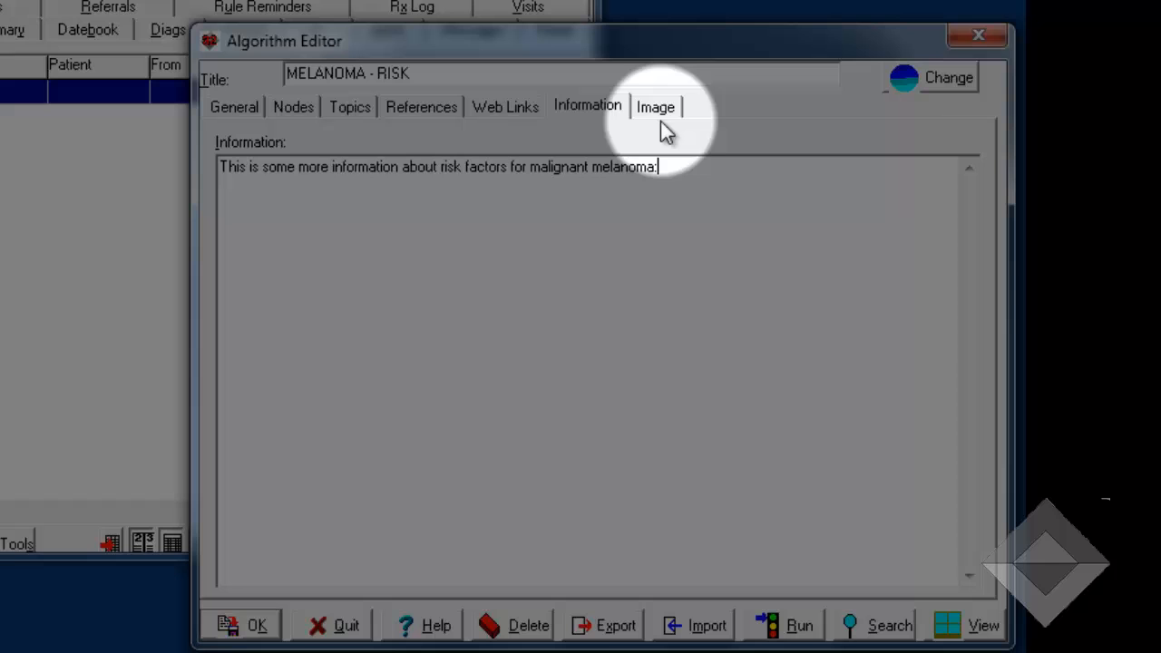
Open the Image Utility to add an image to the algorithm.
left_click(663, 107)
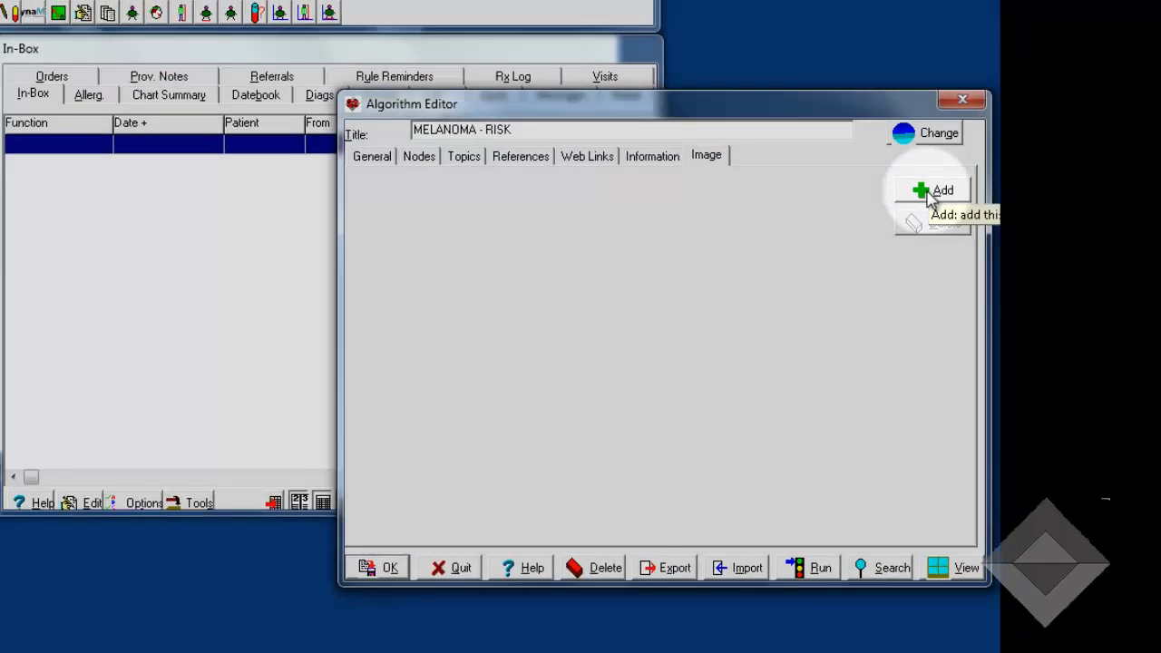
left_click(943, 149)
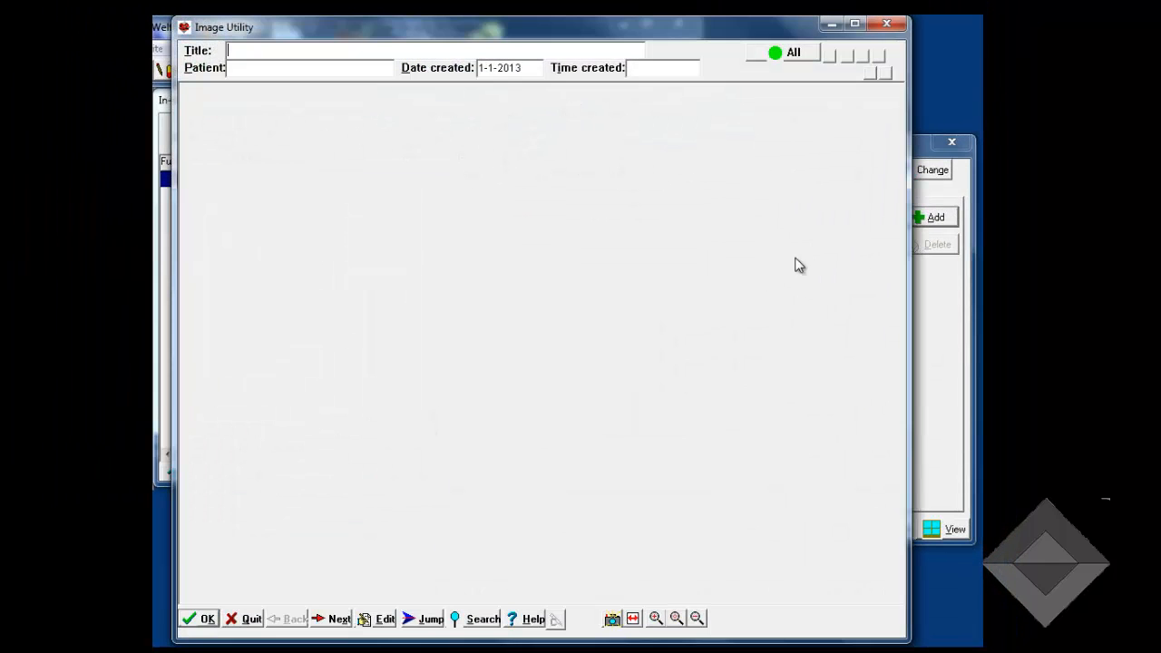
right_click(307, 263)
left_click(307, 263)
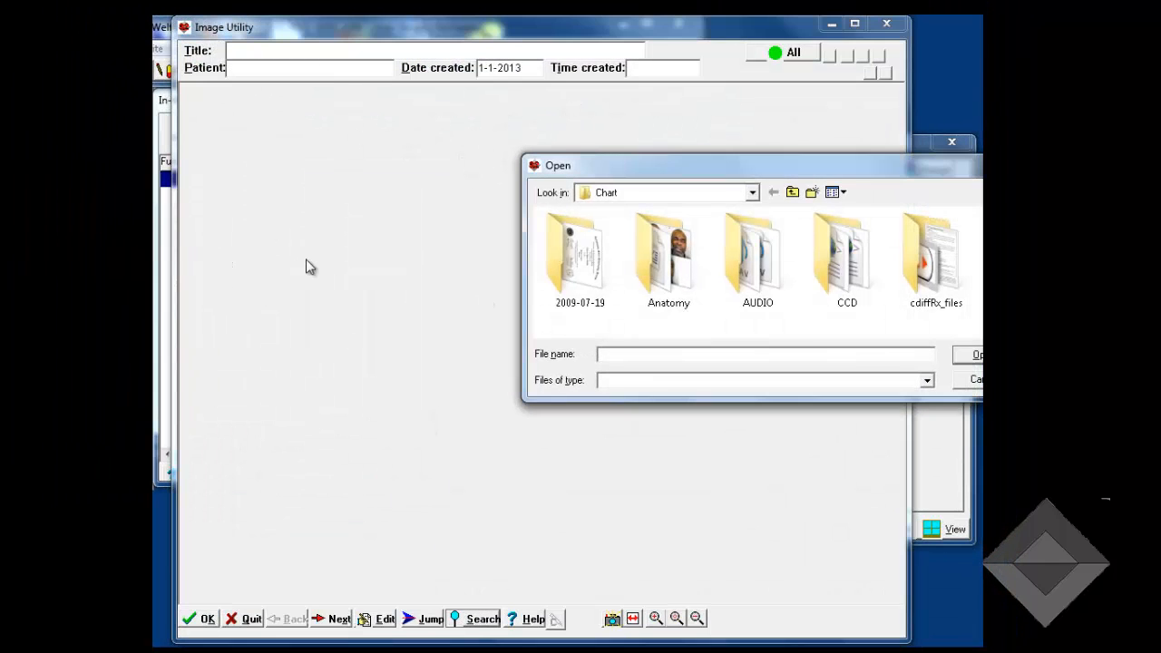
type("mel")
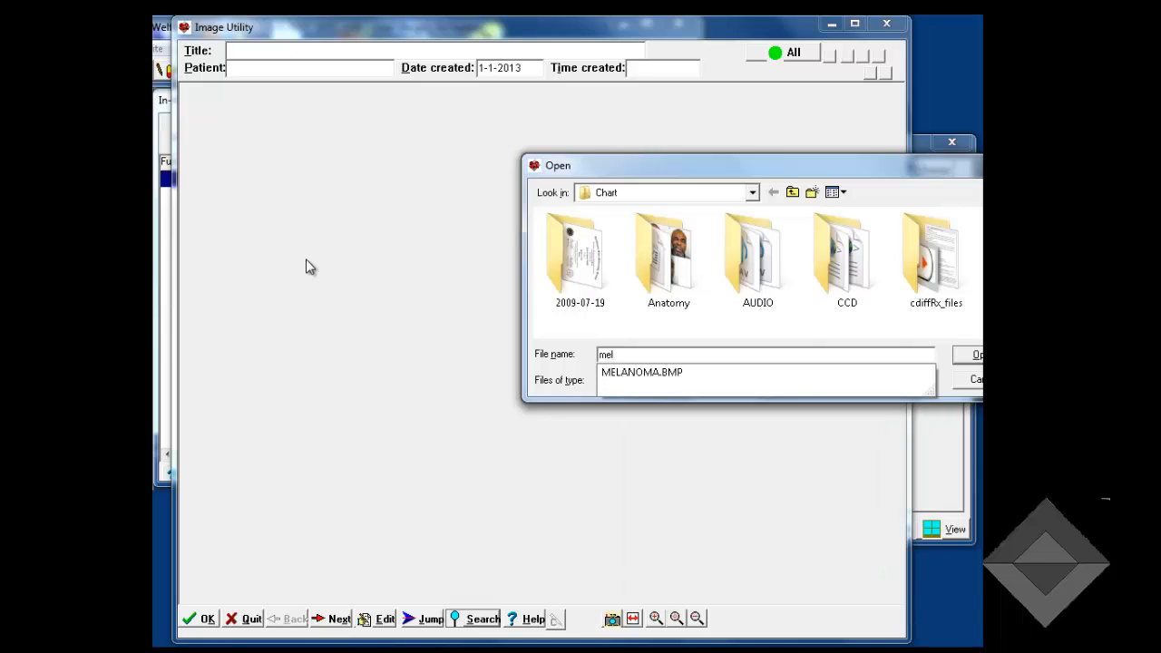
key("Return")
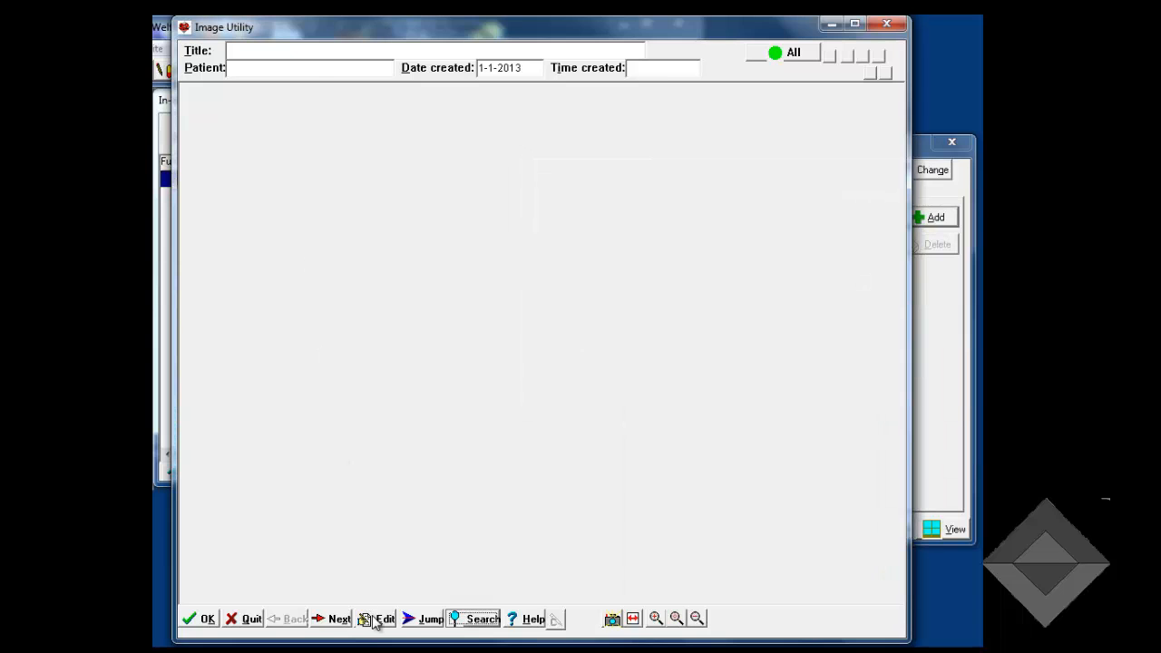
Link the file melanoma.bmp as the image in the Image Utility.
left_click(375, 619)
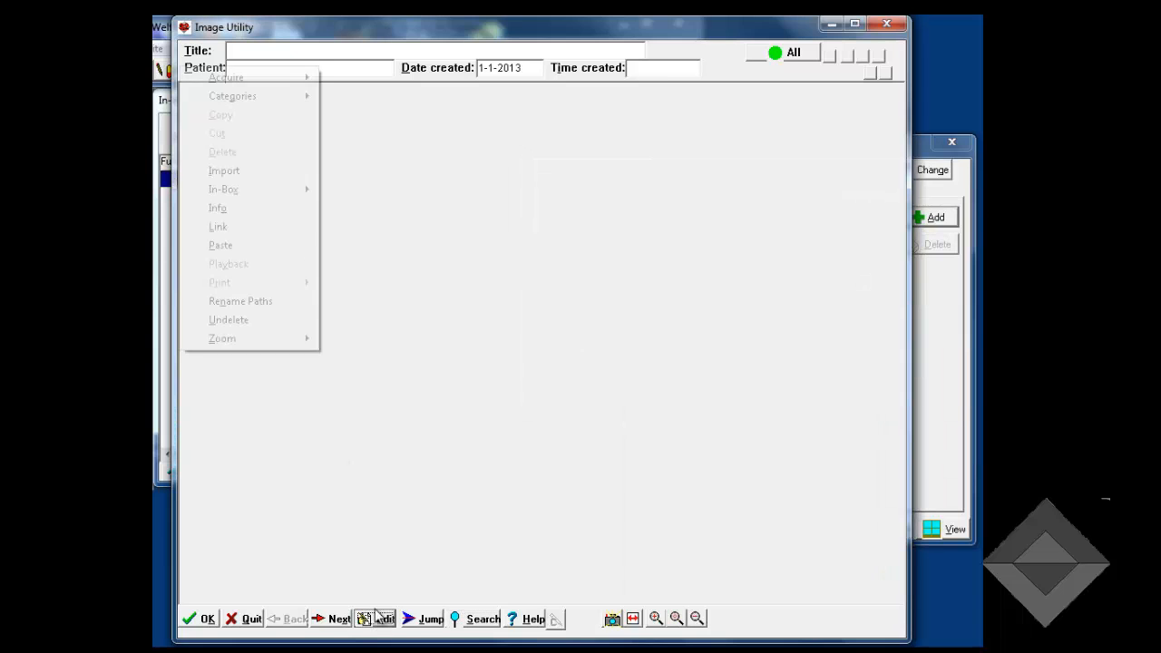
left_click(243, 226)
type("me")
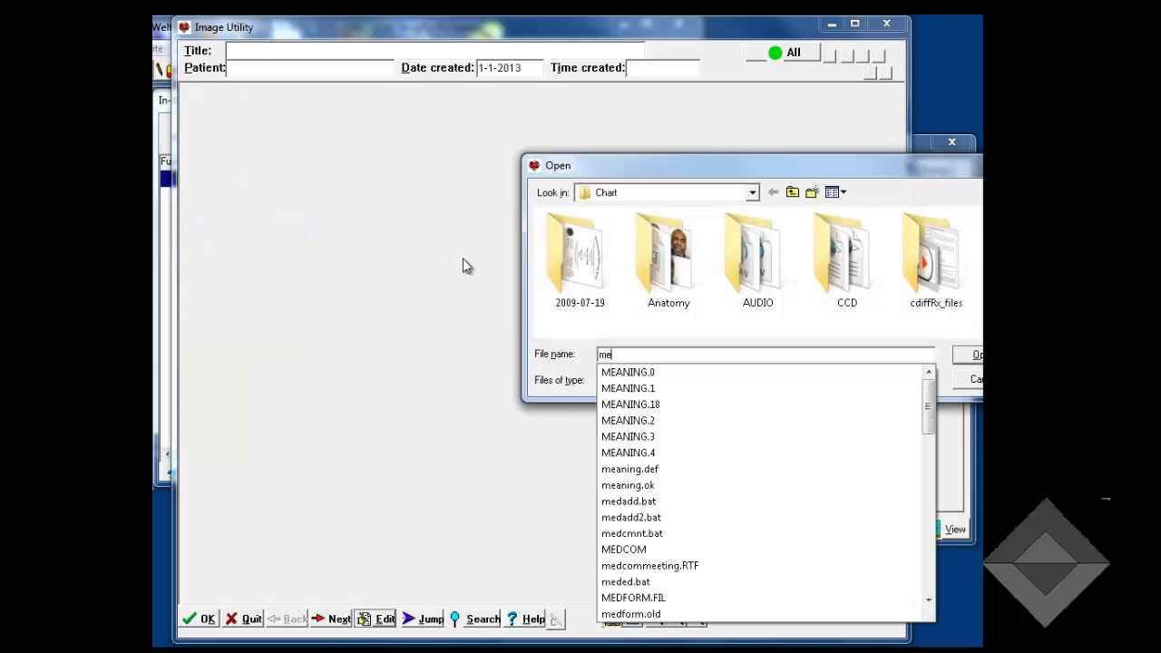
type("lanoma.bmp")
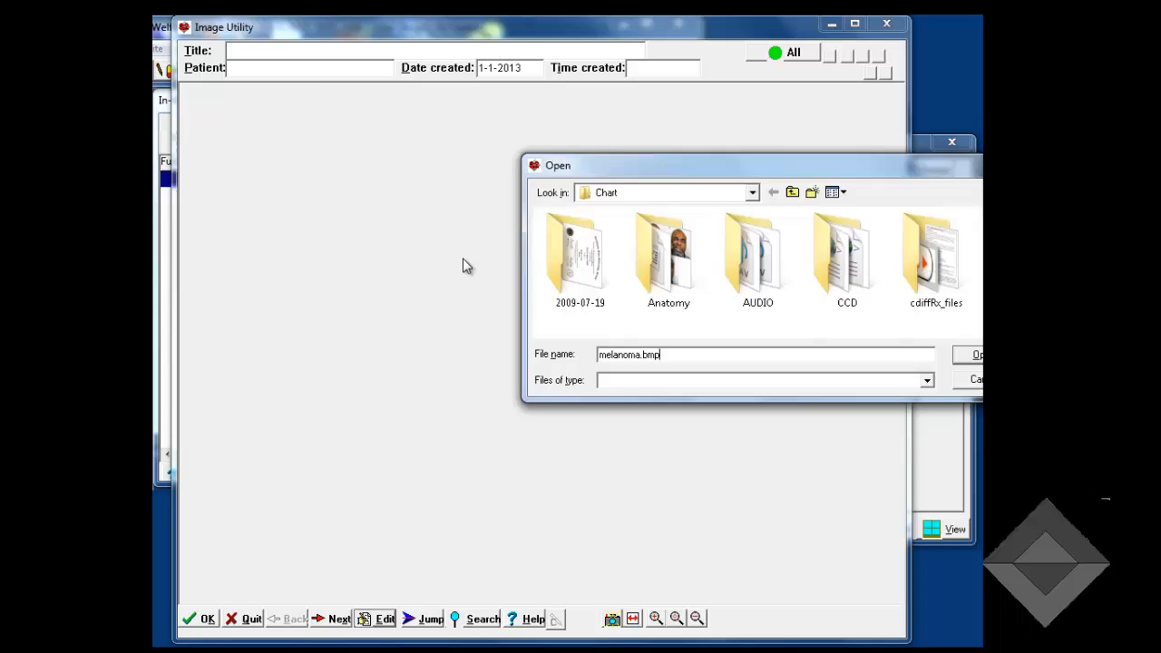
key("Return")
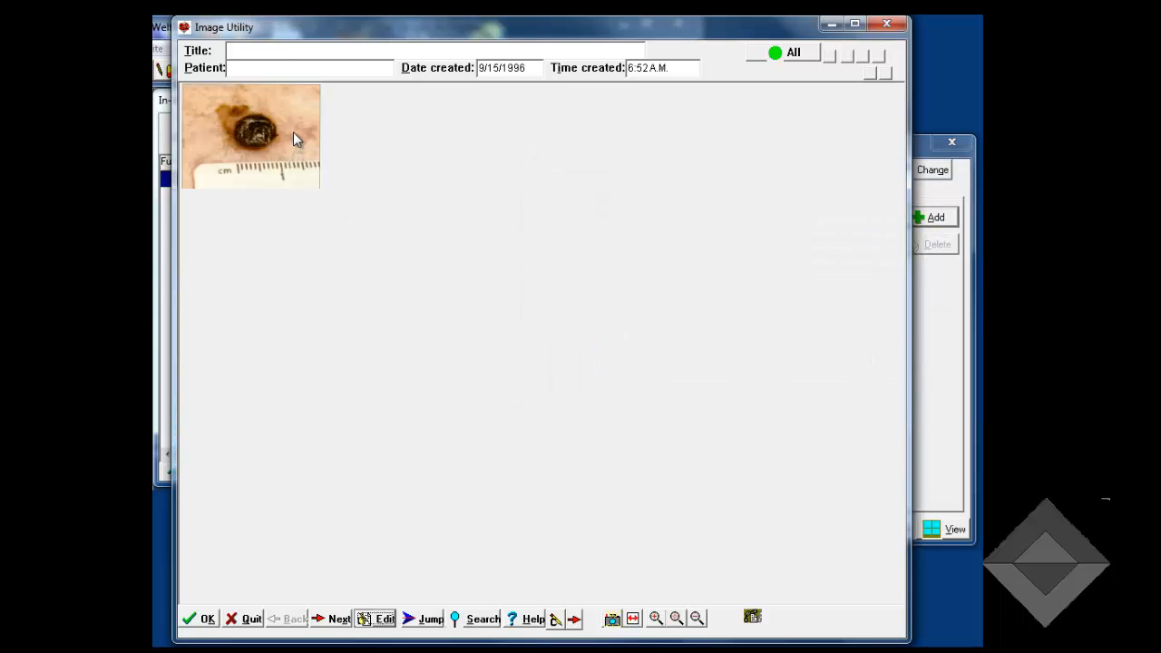
Title the image "Melanoma" and store it without specifying a patient.
left_click(256, 52)
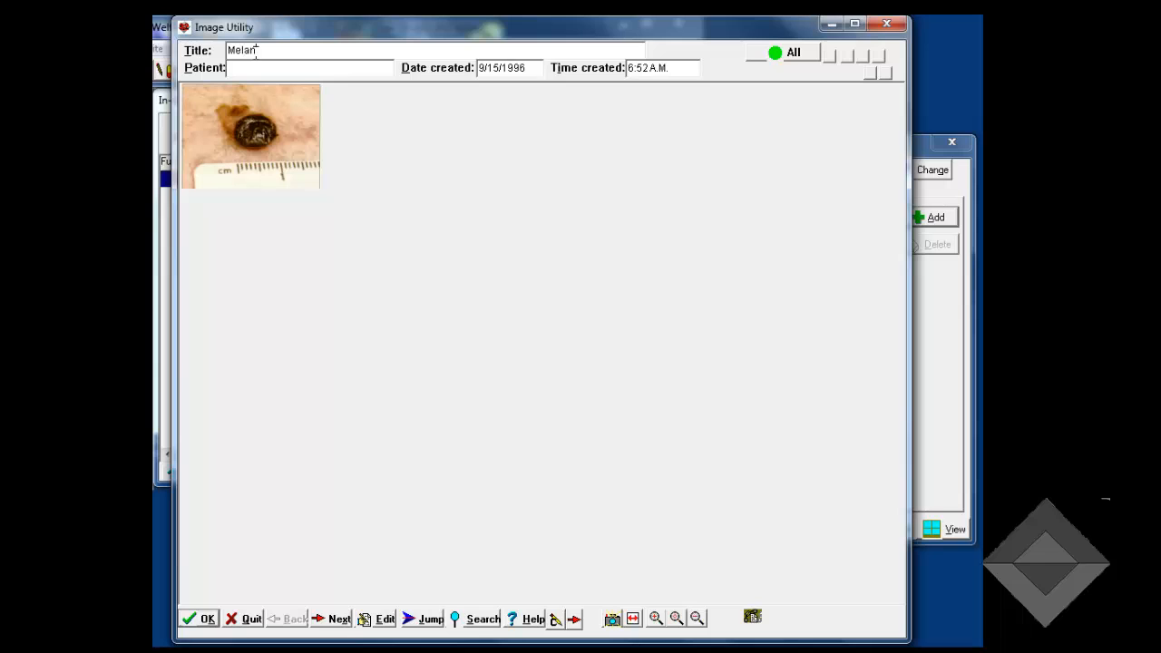
left_click(203, 621)
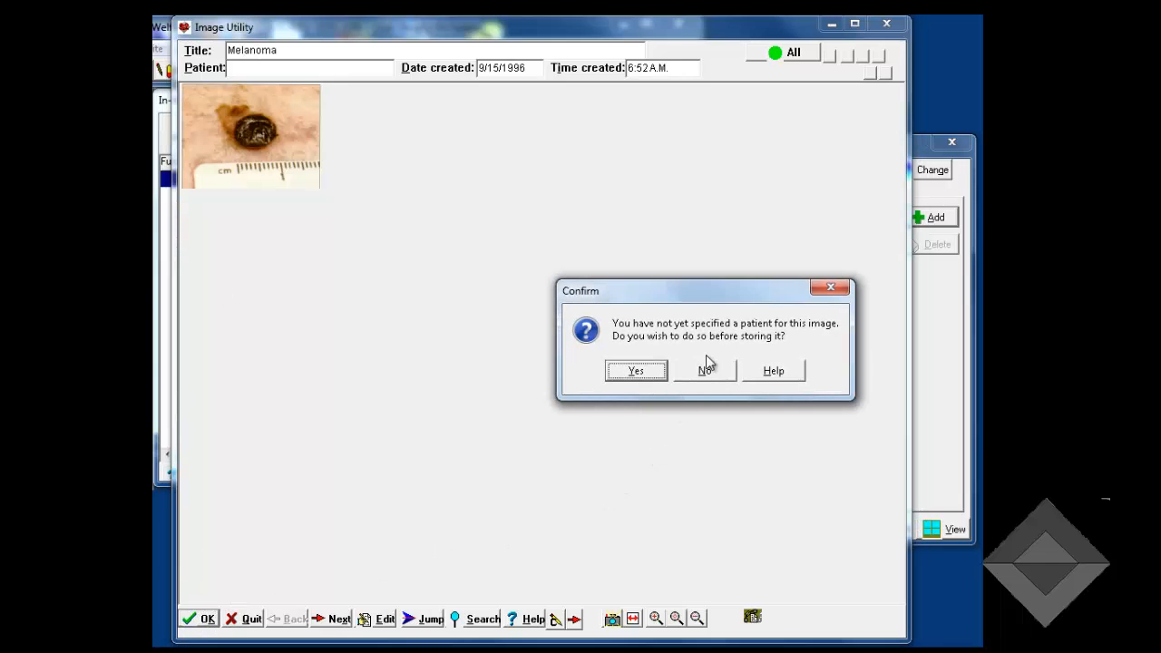
left_click(707, 374)
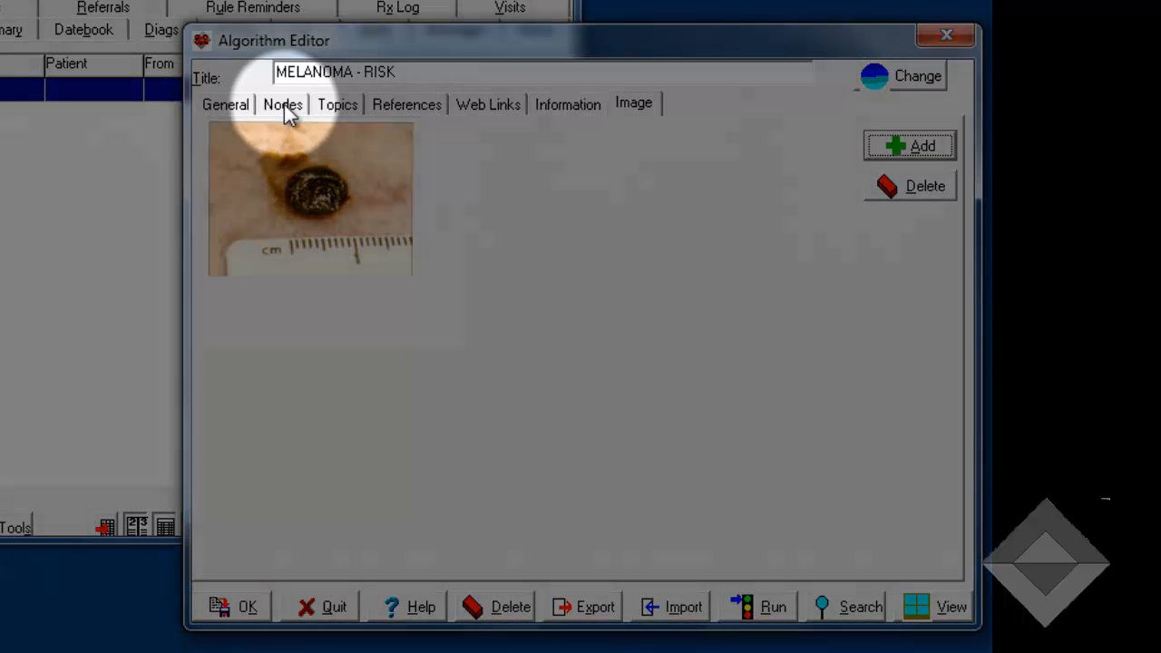
Start a new node for the algorithm and title it "MELANOMA - SUN".
left_click(283, 104)
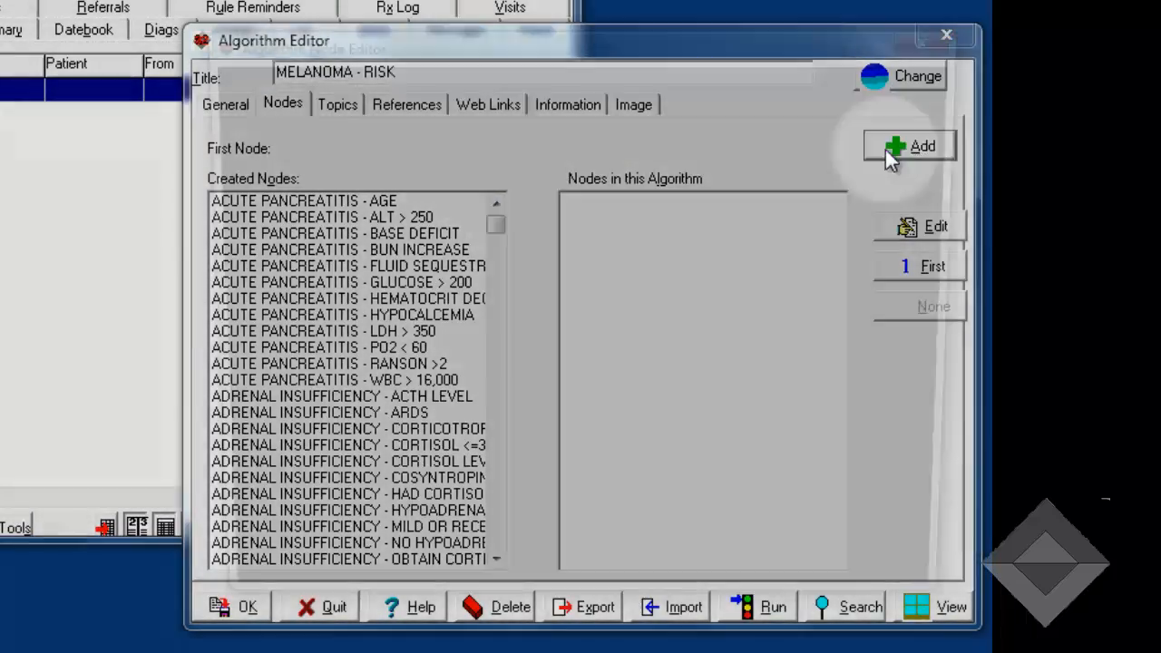
left_click(911, 147)
type("MELANO")
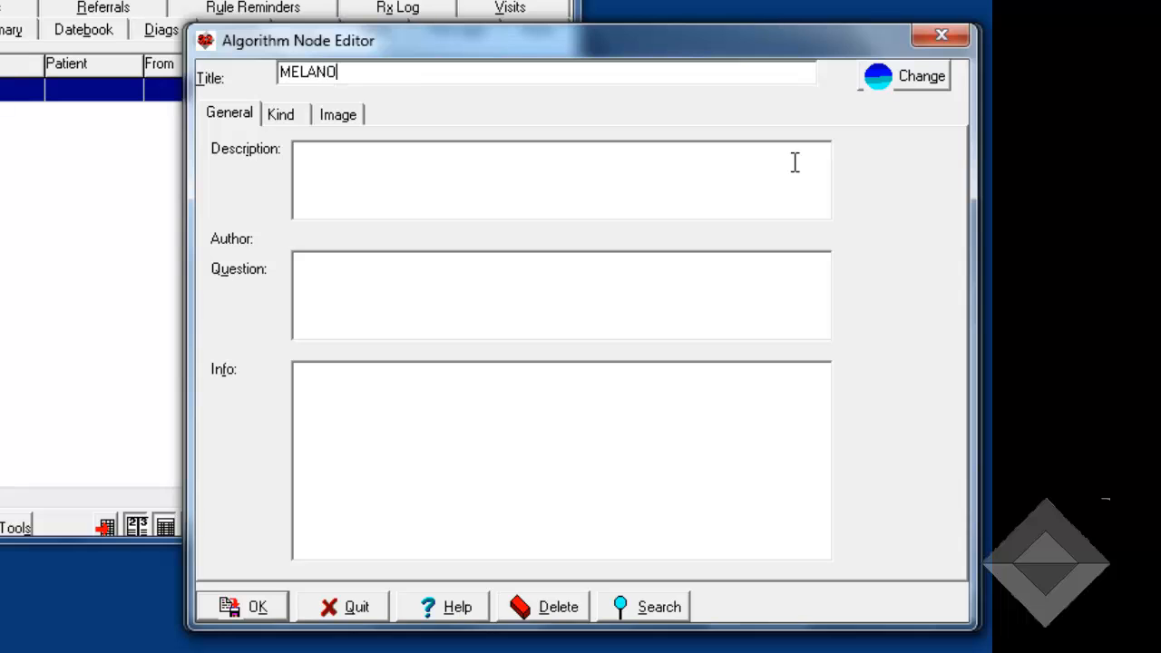
type("MA - SUN")
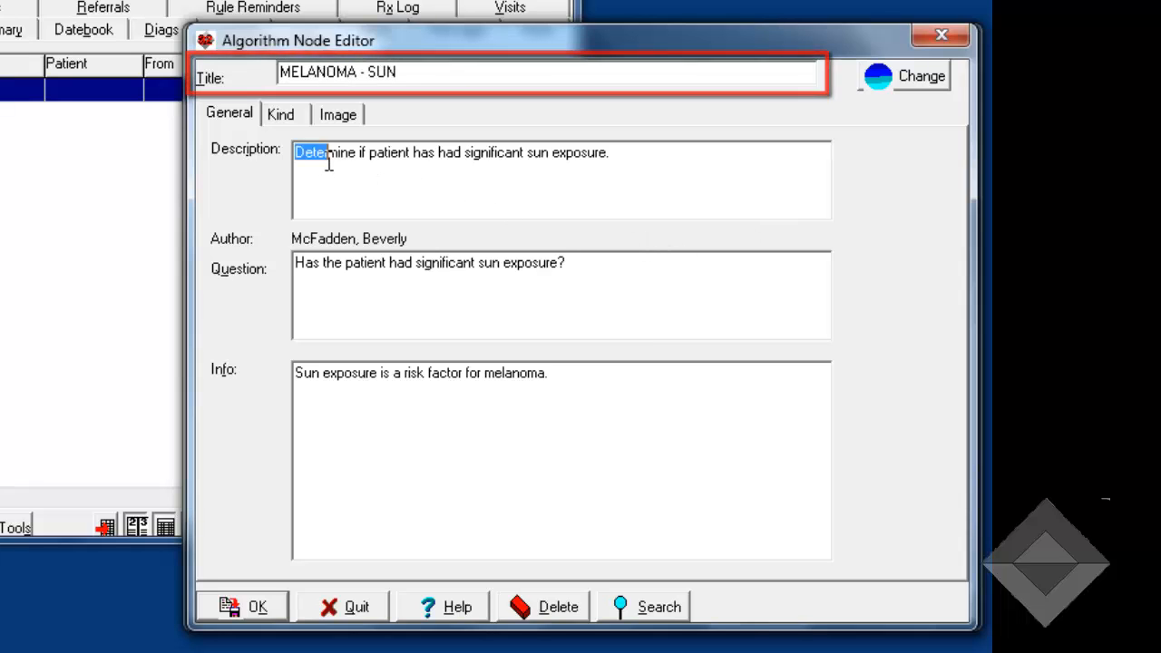
Retype the start of the node's description so it reads "Determine if patient has had significant sun exposure.".
key("BackSpace")
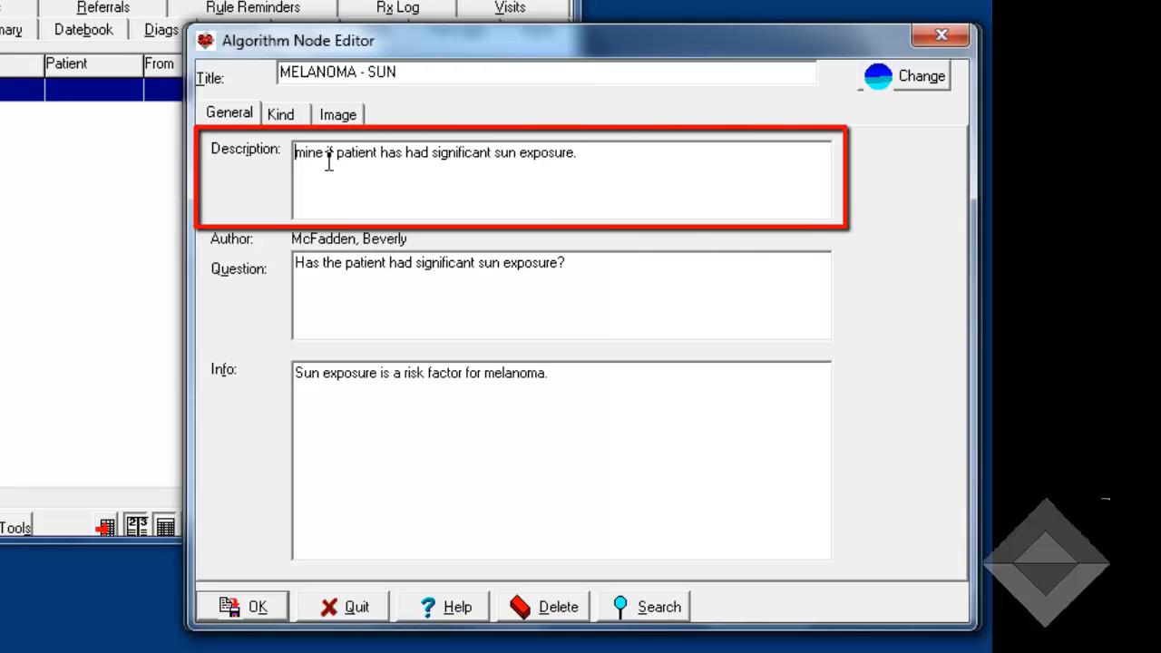
type("ewer")
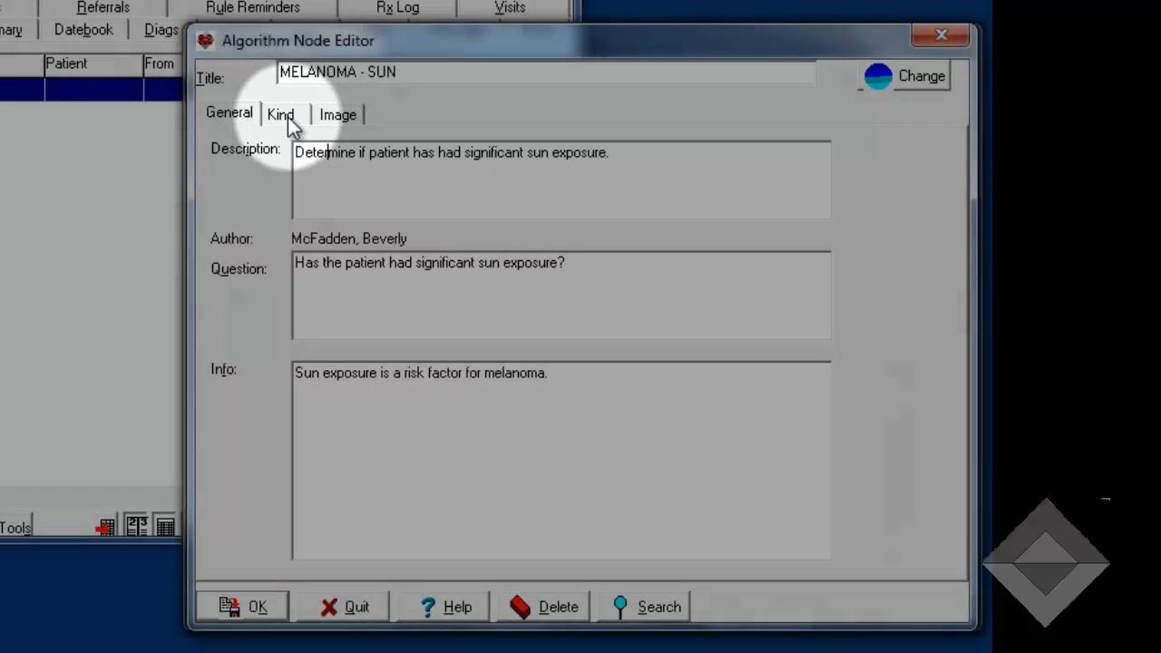
left_click(287, 119)
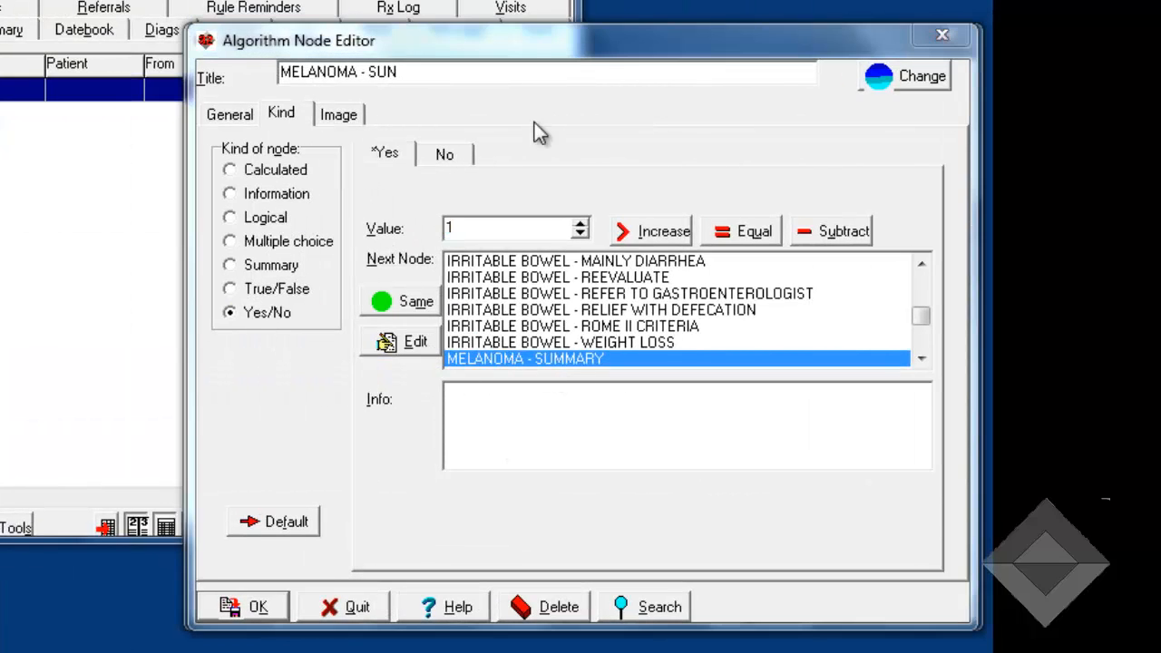
left_click(230, 175)
left_click(471, 196)
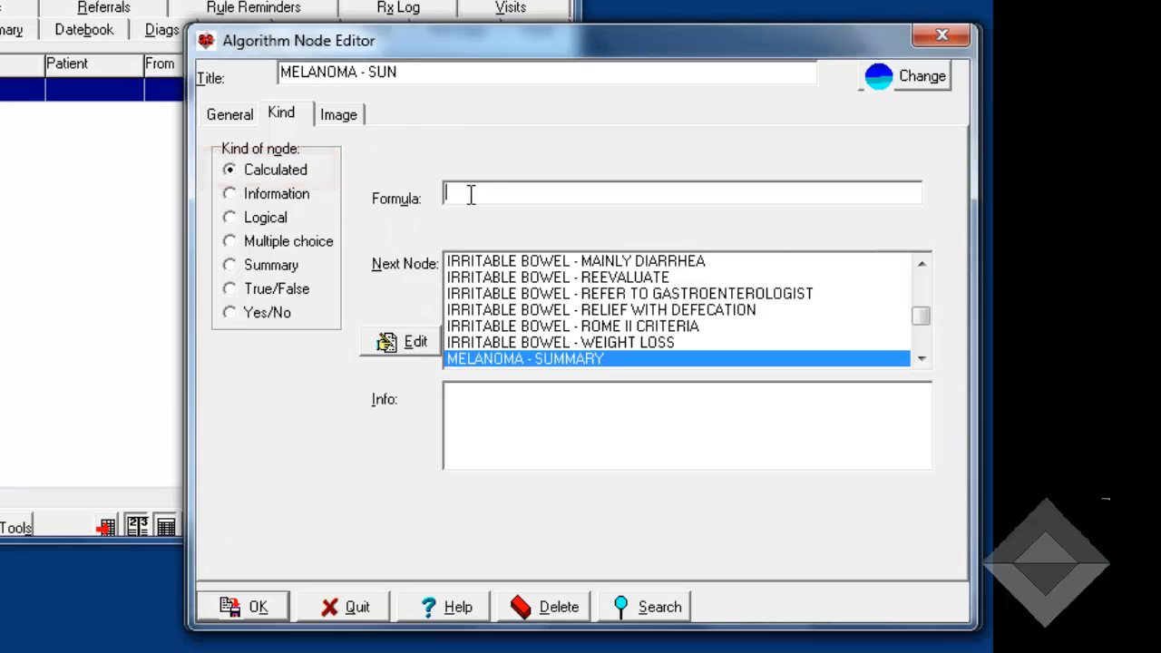
type("@age - 10")
Switch the kind of node to Information and enter "Here is some information" as its info text.
left_click(230, 195)
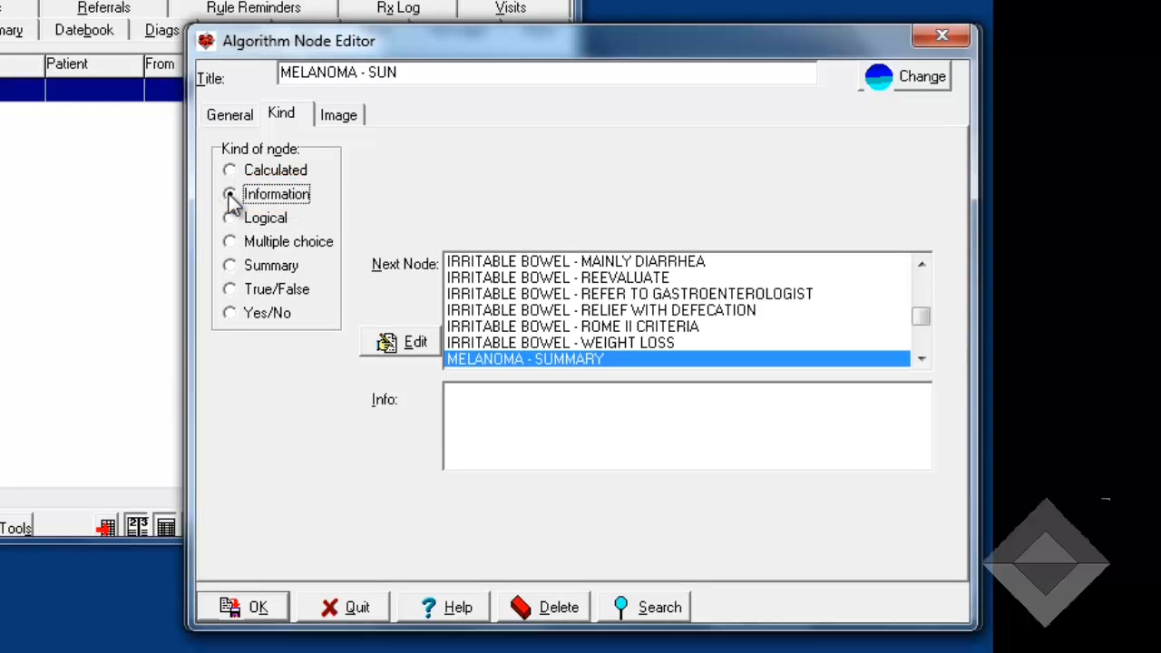
left_click(478, 409)
type("Here is some information")
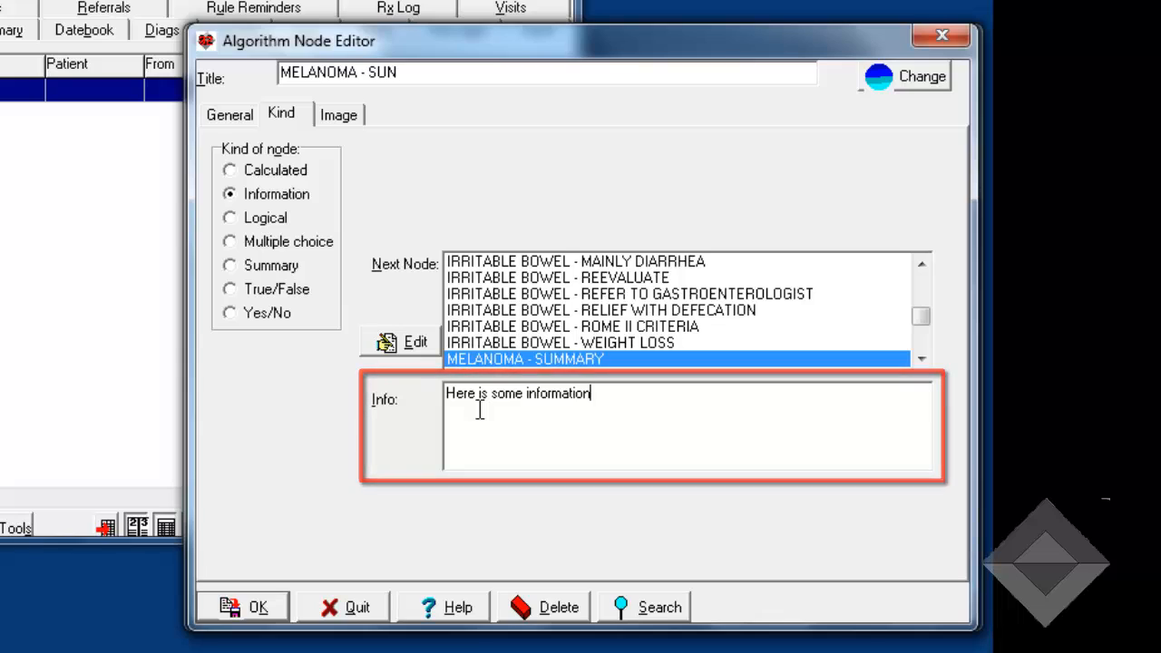
Switch the node to Logical with the condition "age > 70", accept its interpretation, and set the True value to 0.
left_click(229, 218)
left_click(467, 199)
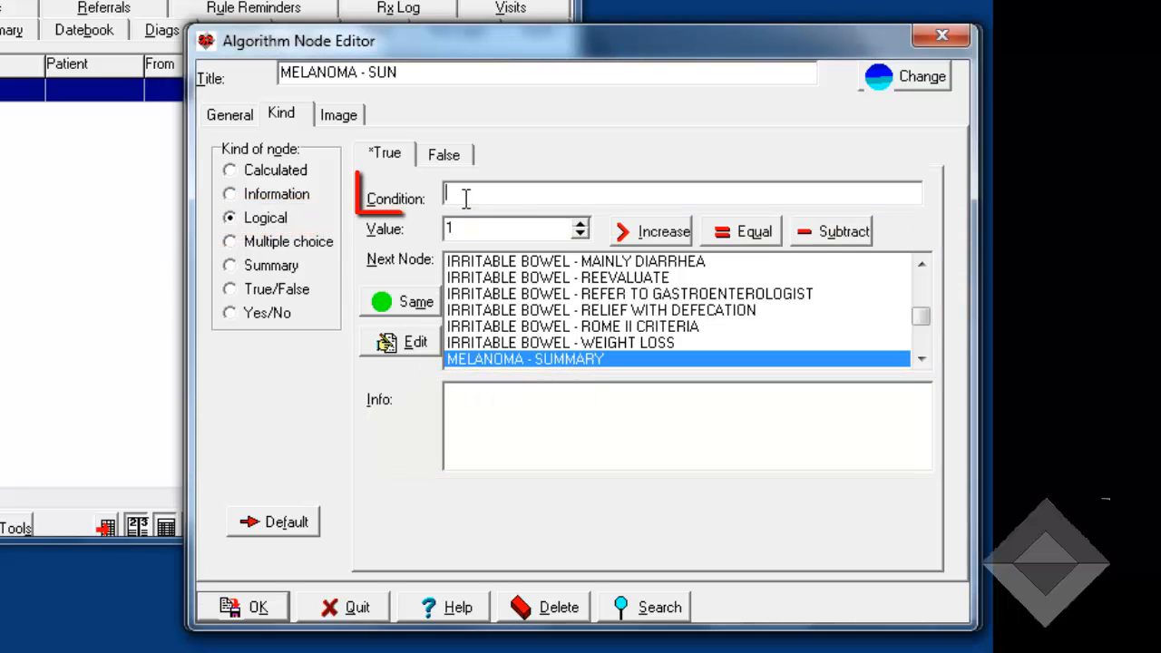
type("age > 70")
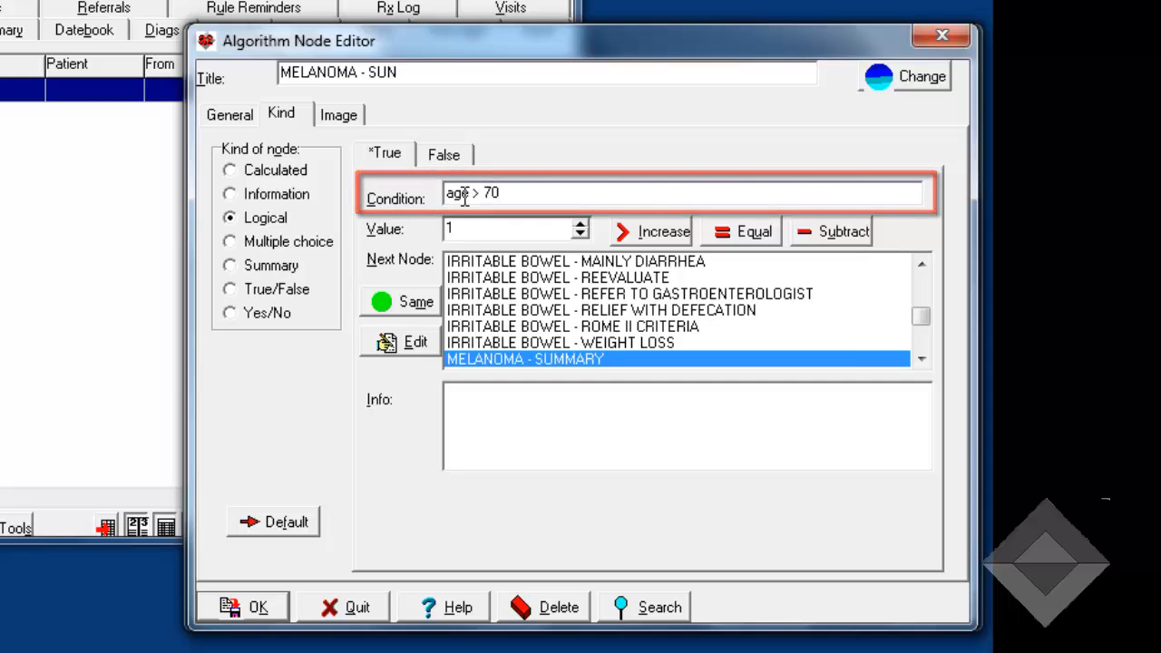
key("Tab")
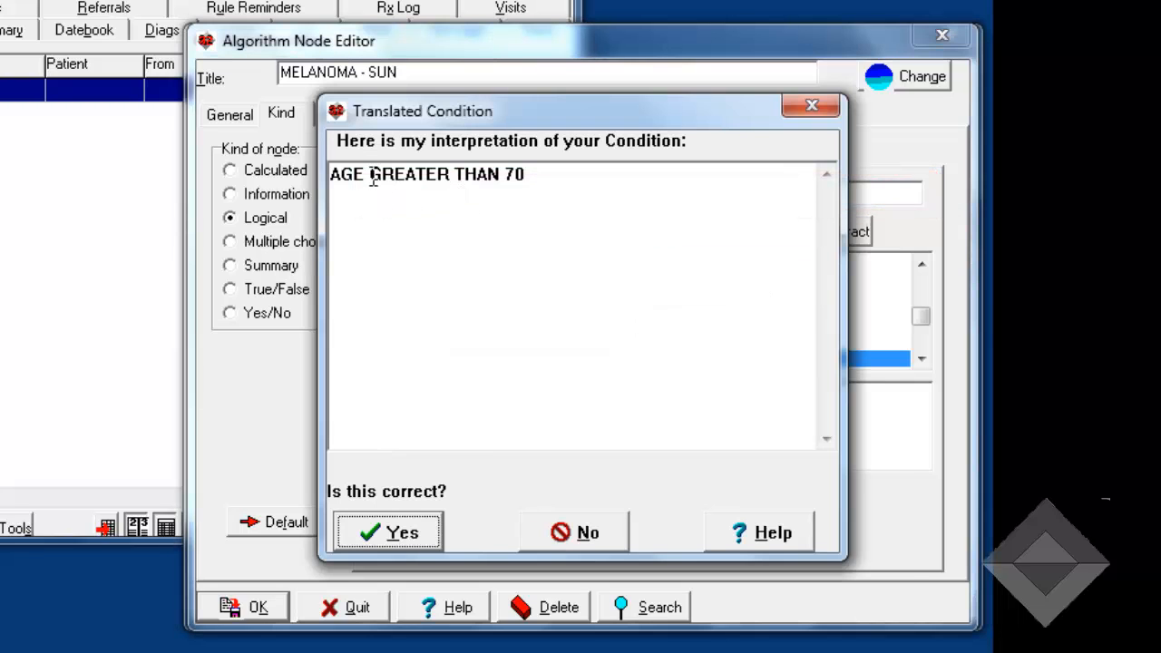
left_click(408, 542)
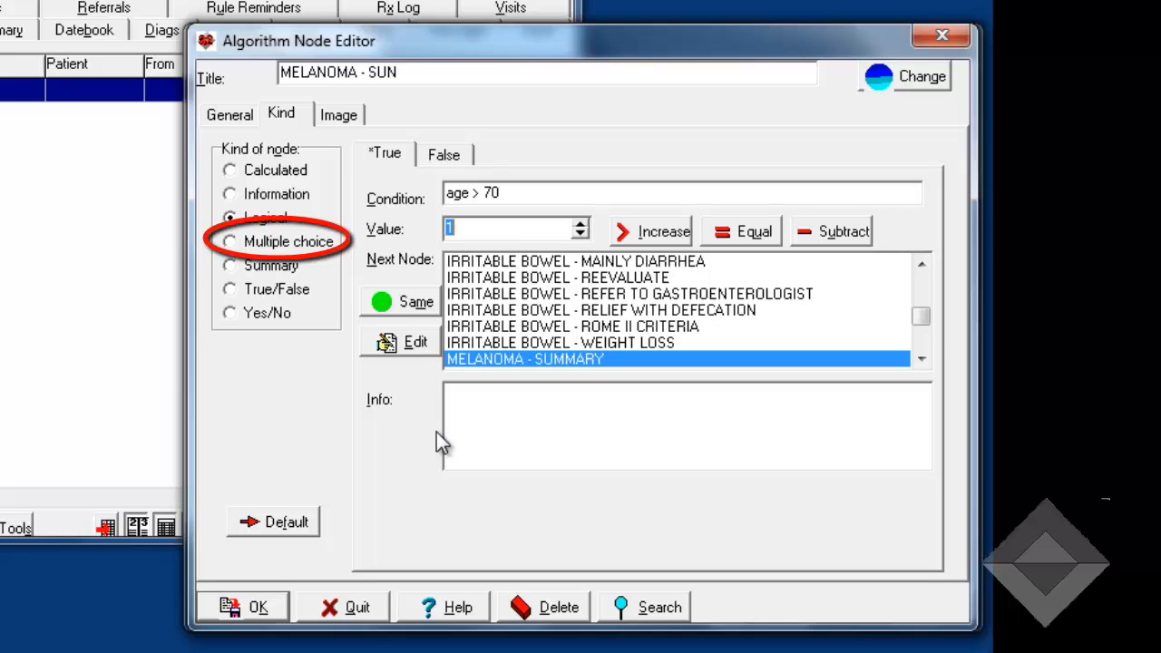
type("0")
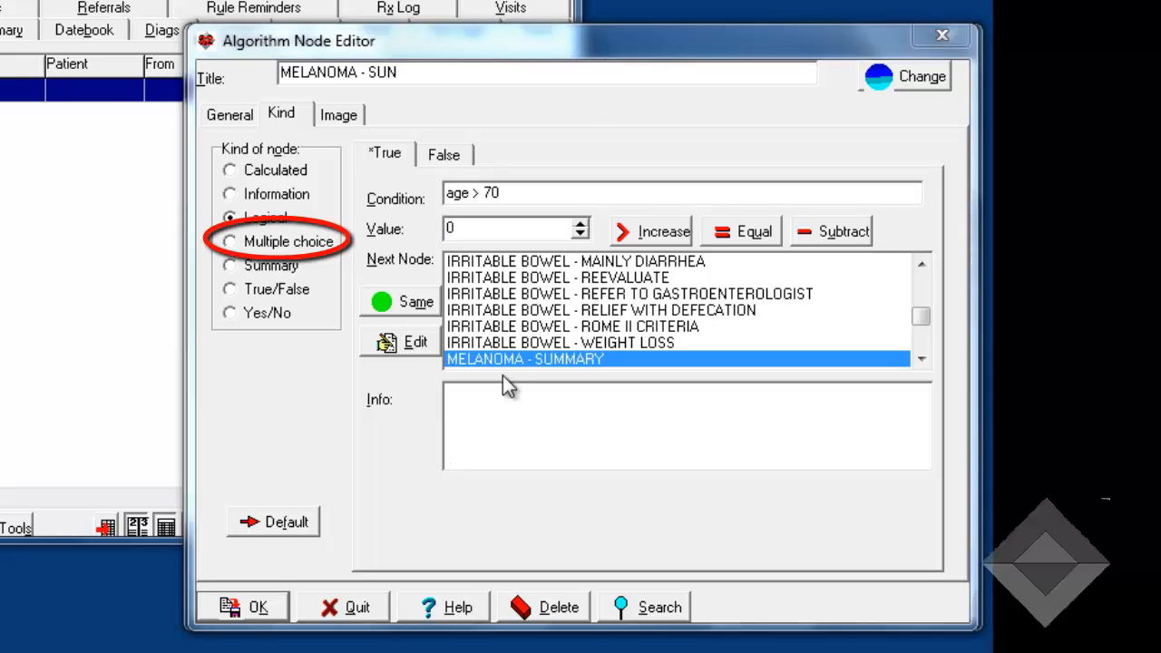
Switch the node to Multiple choice and enter "mild" and "moderate" as its first two choices.
left_click(231, 243)
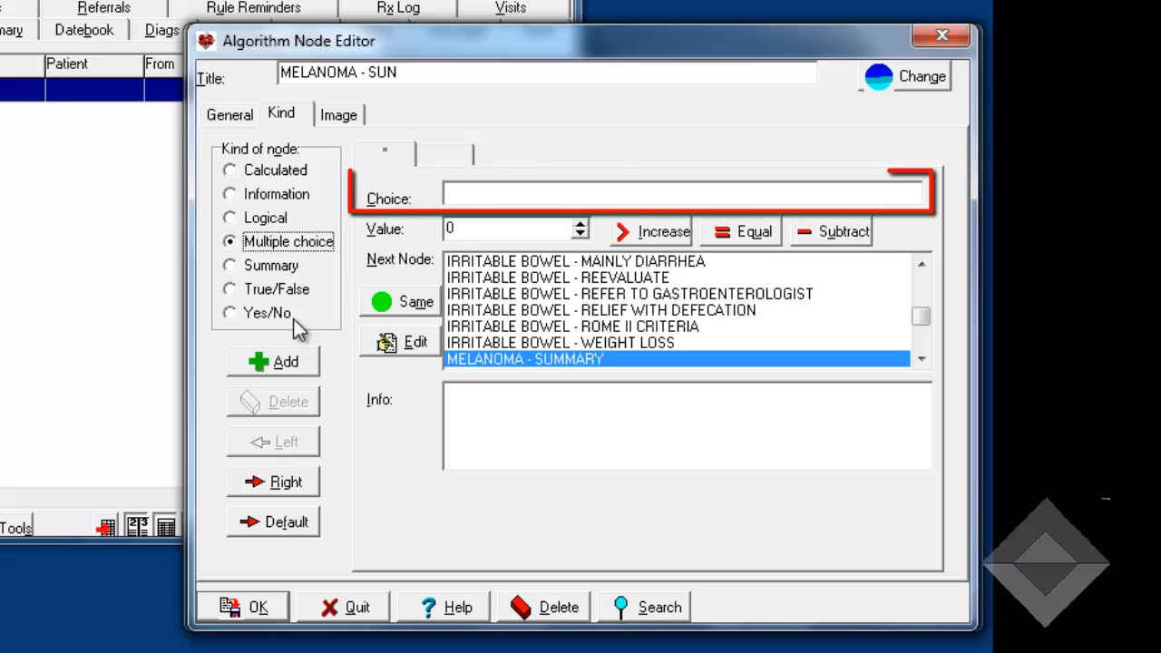
left_click(463, 192)
type("mild")
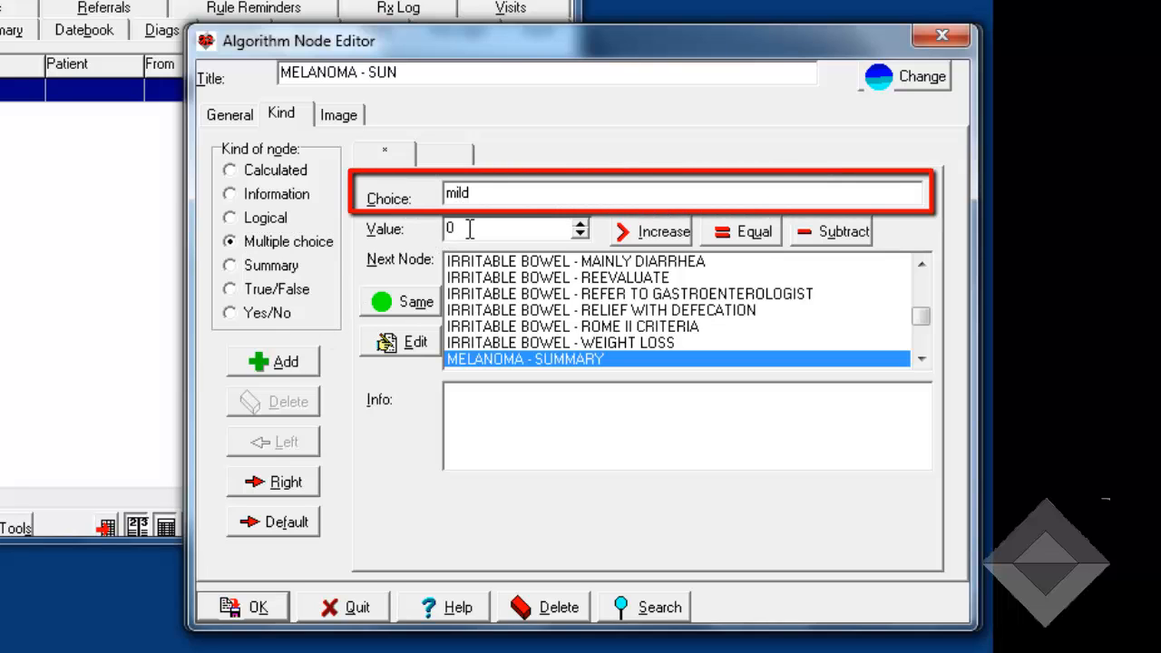
left_click(299, 368)
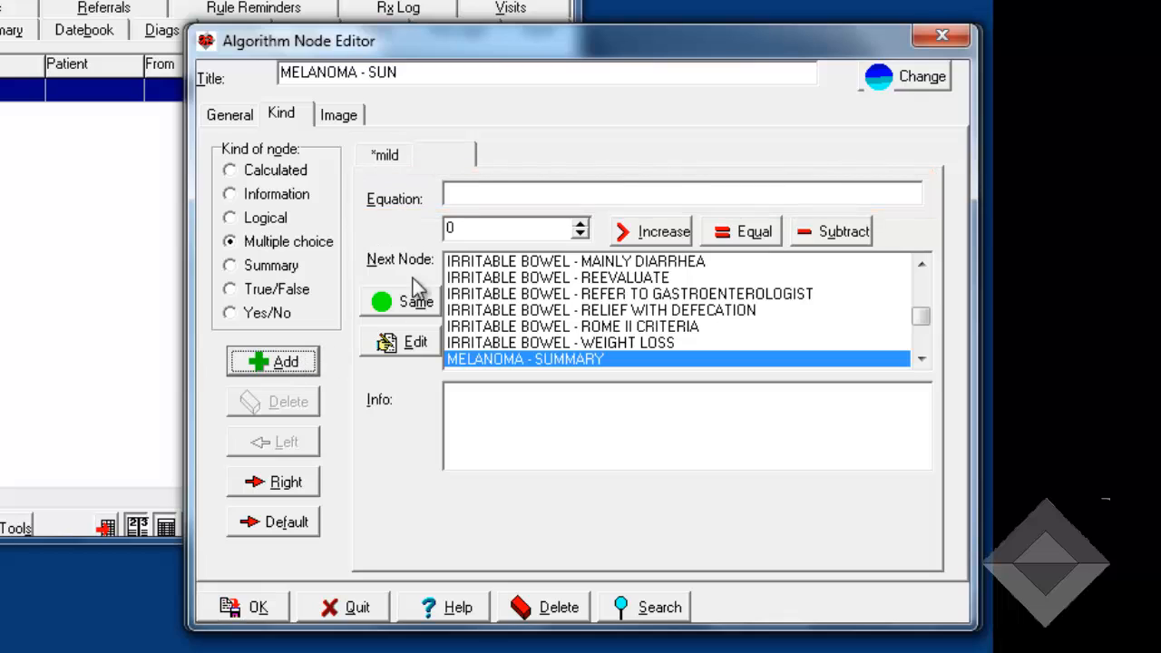
left_click(466, 193)
type("moderate")
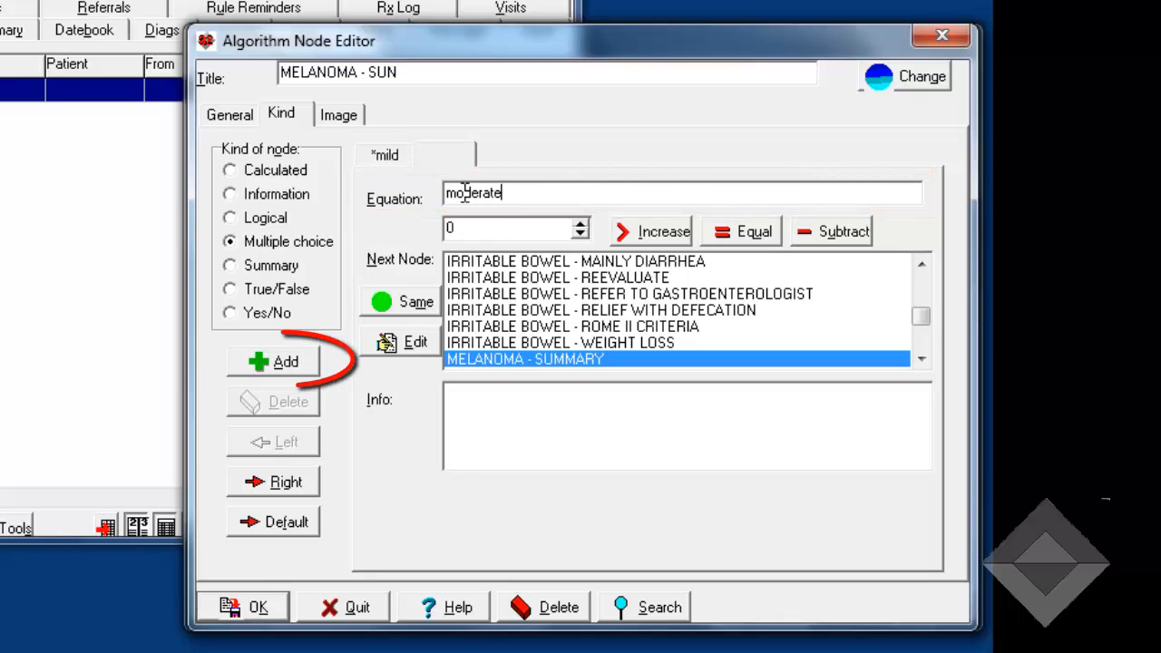
Add two more choices to the multiple choice node, "severe" and "extreme".
left_click(293, 365)
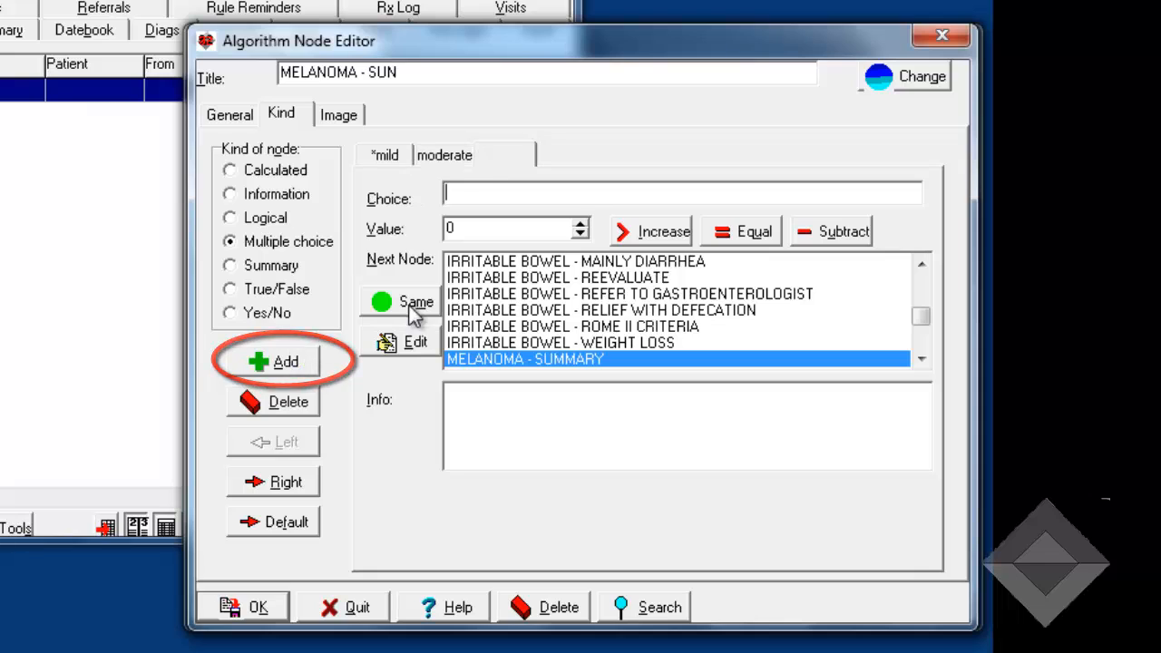
left_click(472, 191)
type("severe")
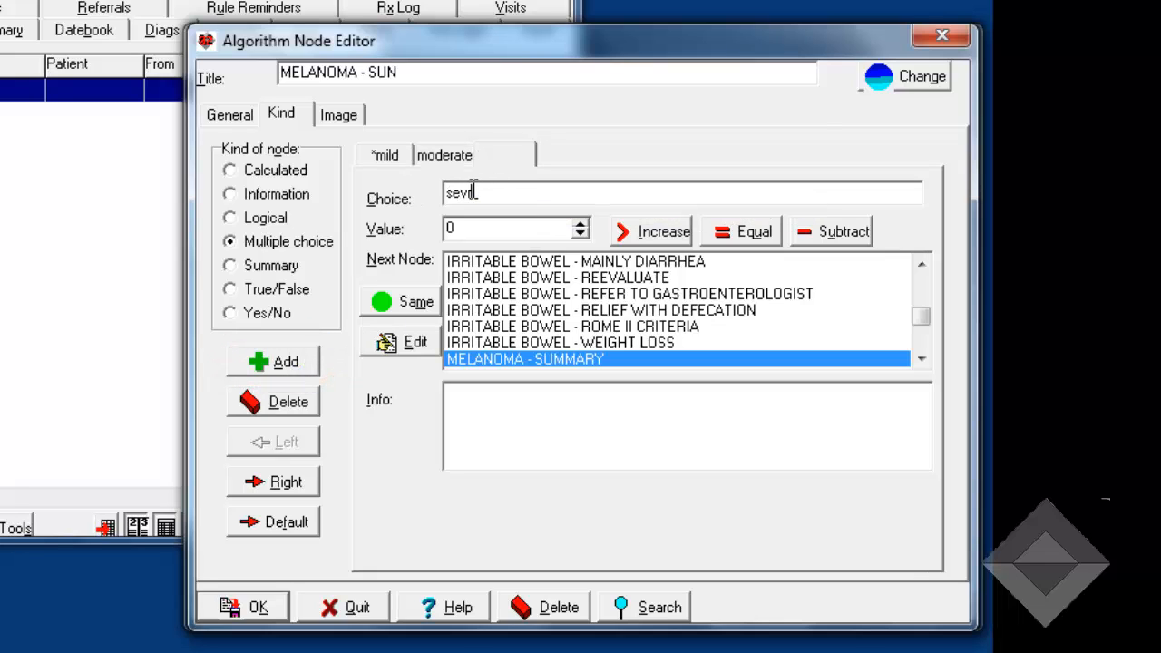
left_click(286, 363)
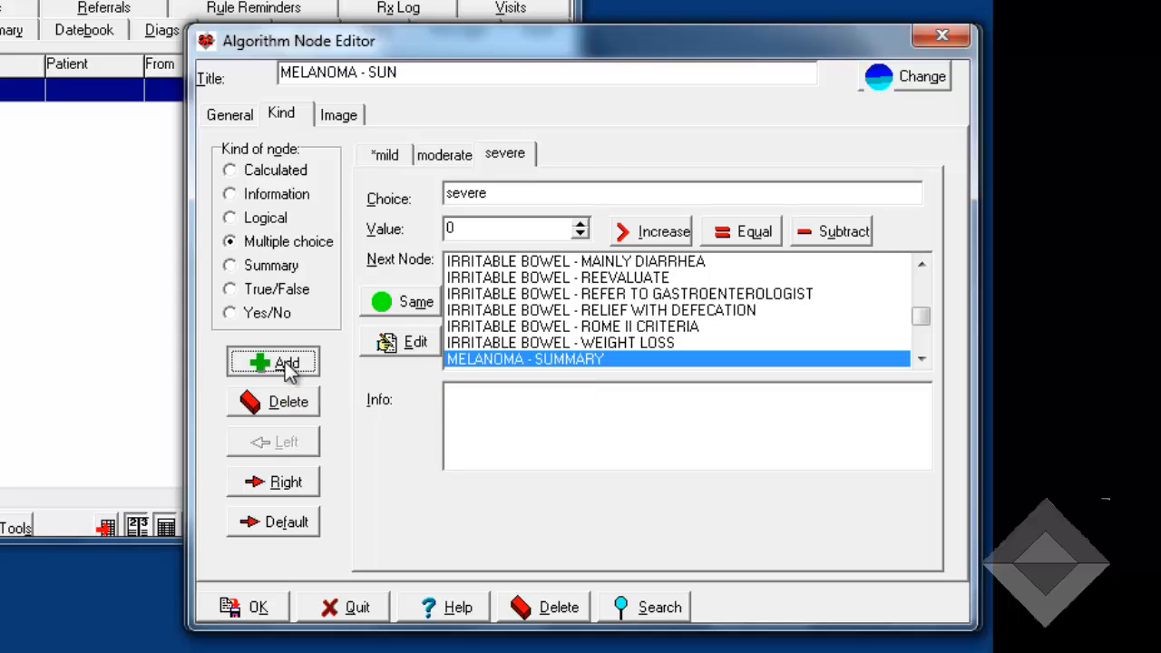
left_click(497, 200)
type("extreme")
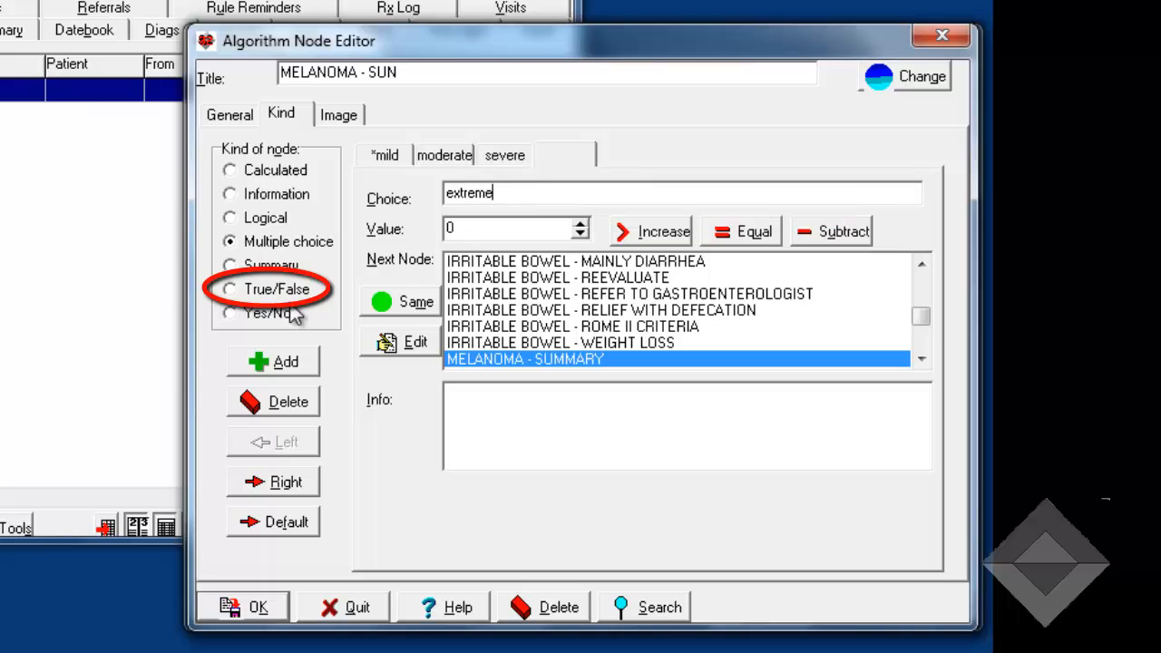
Try the True/False kind, settle on Yes/No for the node, and review its No answer and image options.
left_click(232, 290)
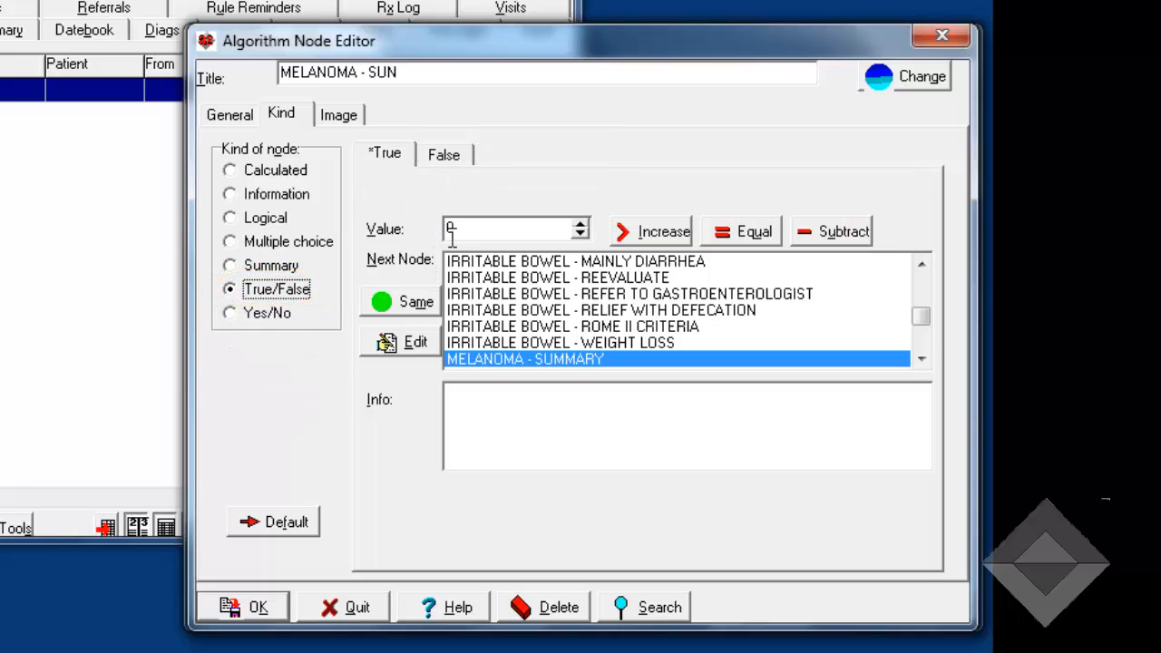
left_click(265, 313)
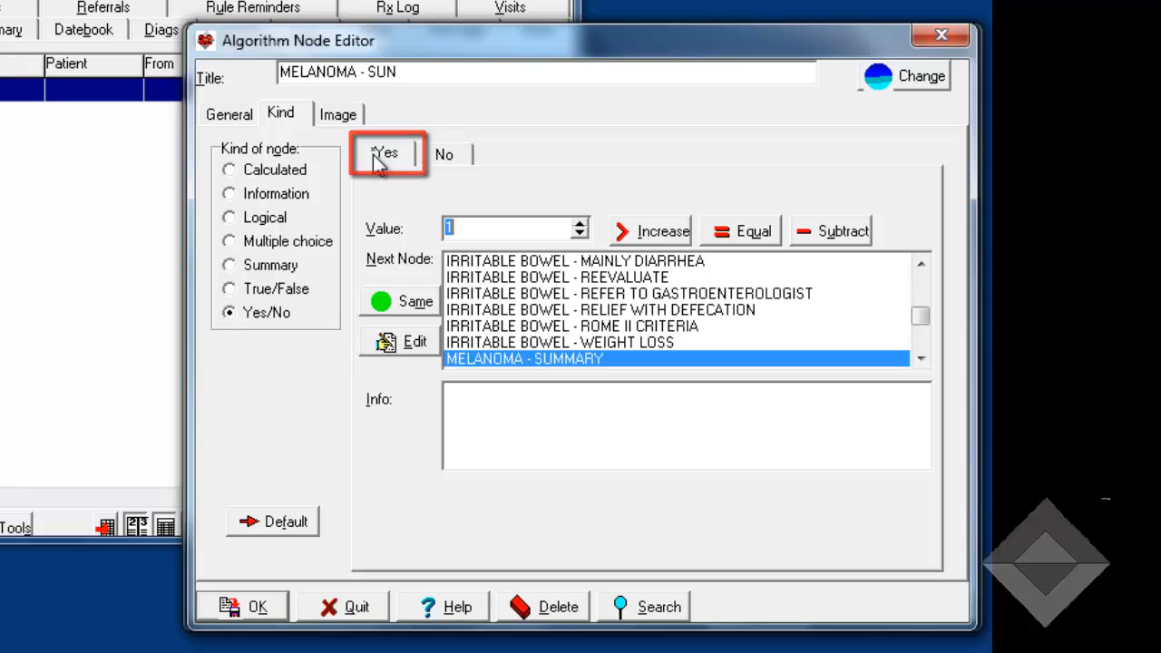
left_click(454, 156)
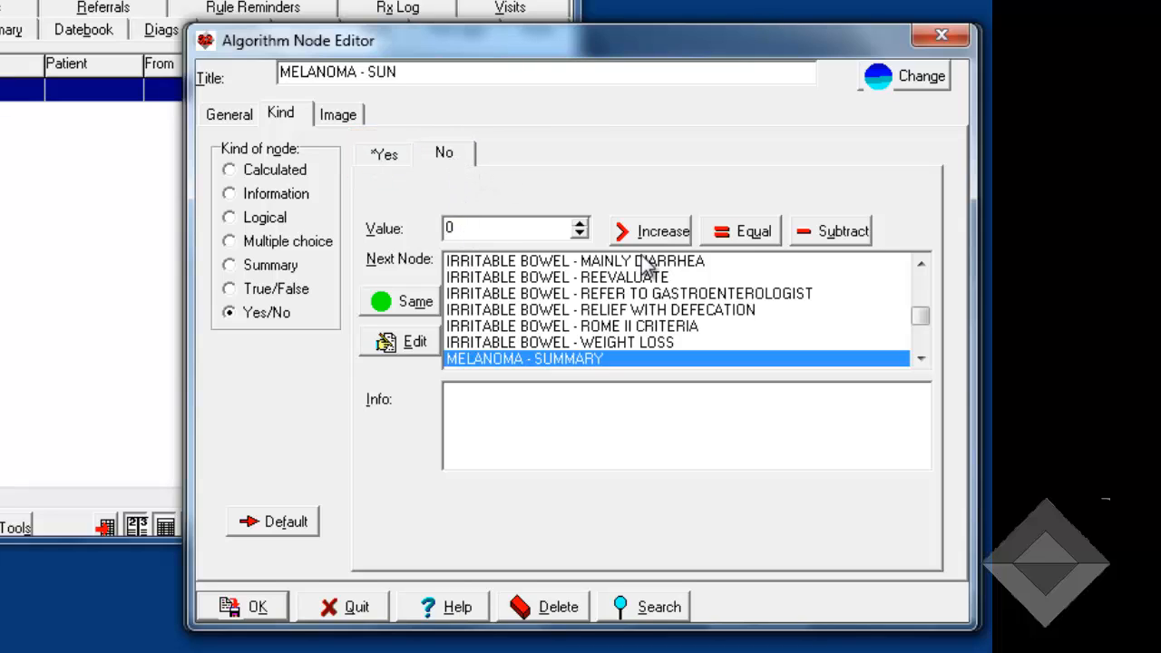
left_click(340, 118)
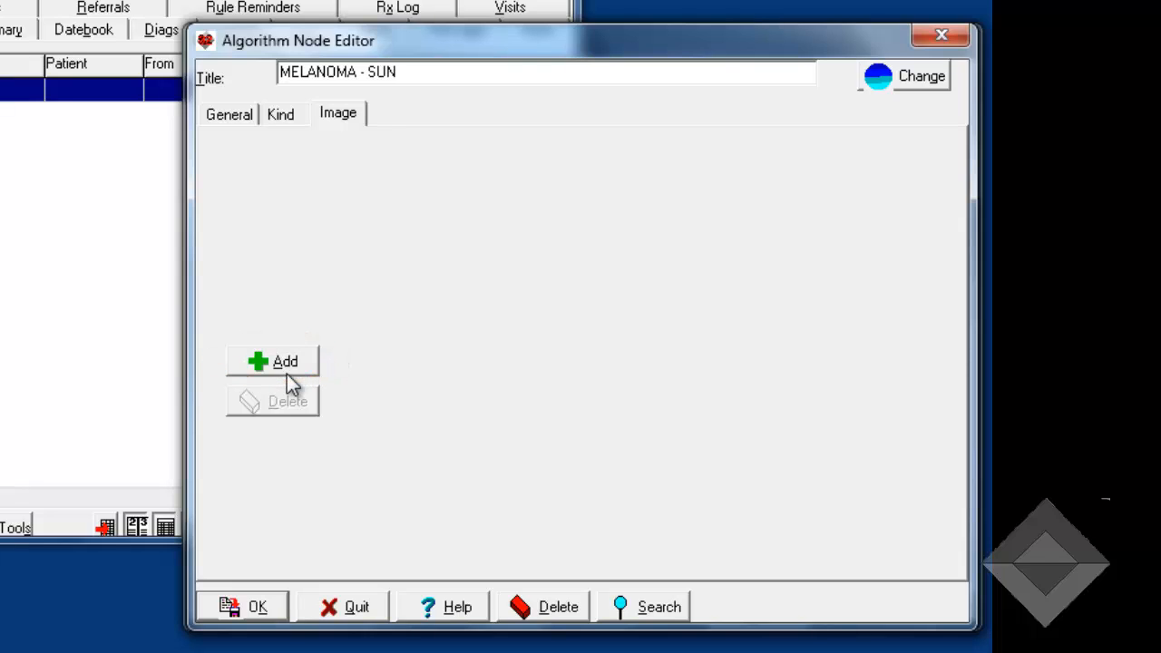
Title a new node "MELANOMA - SUMMARY" and review its Summary kind settings for the >=0 and >=1 scores.
left_click(229, 114)
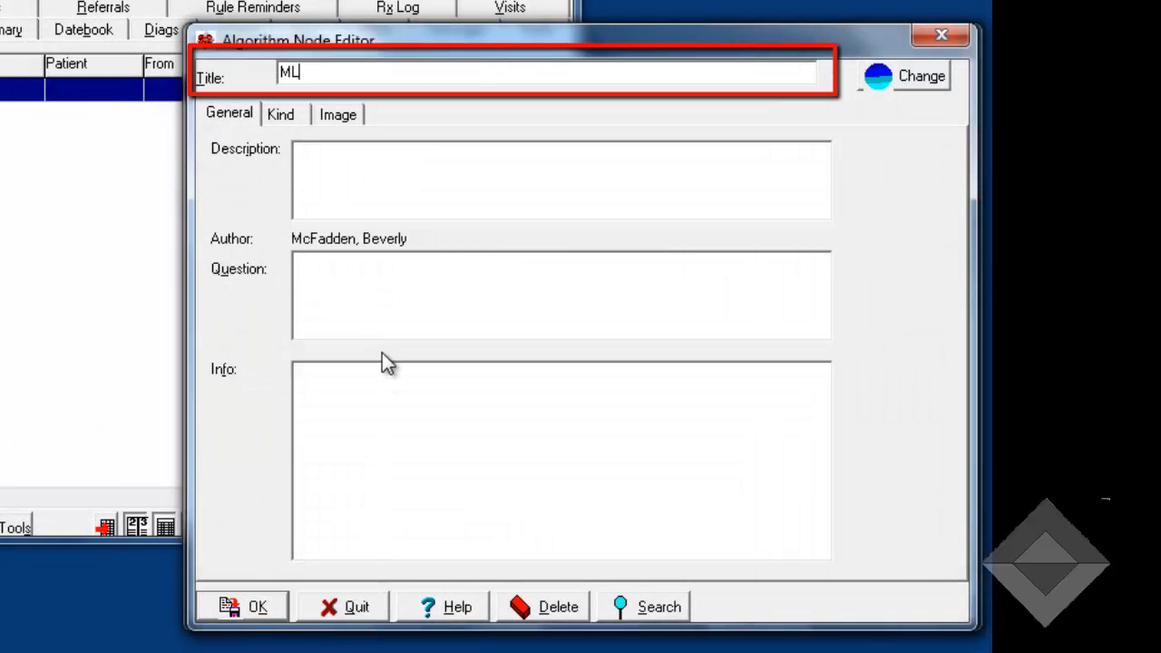
type("ELANOMA - SUMMARY")
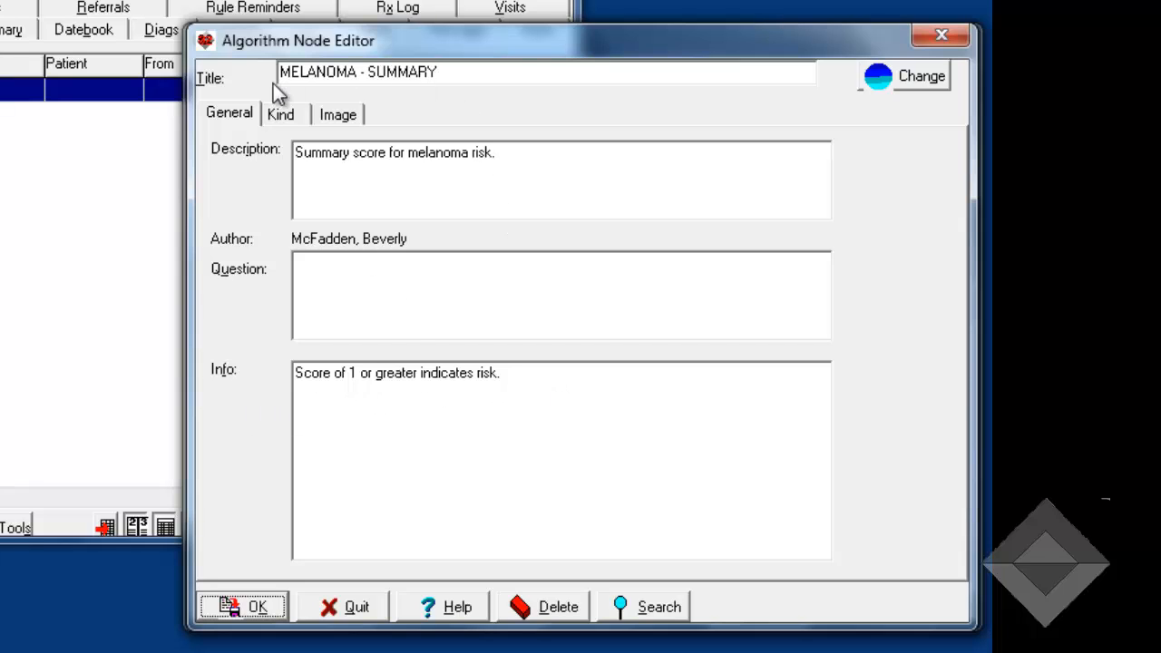
left_click(279, 117)
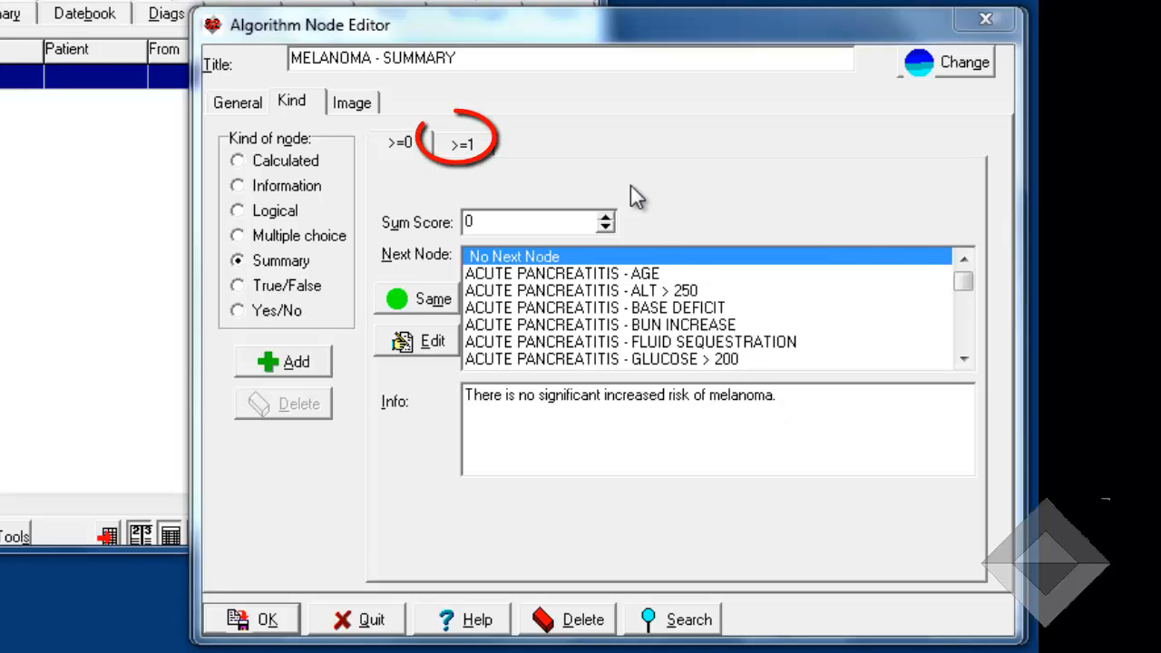
left_click(473, 148)
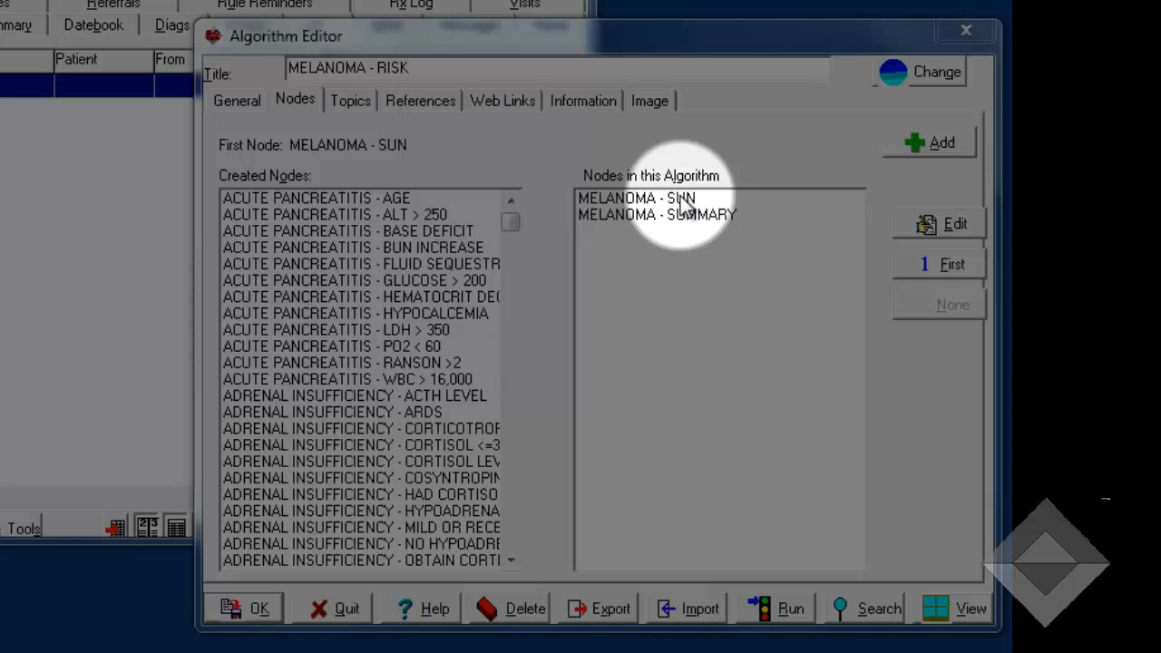
Reopen the MELANOMA - SUN node, apply MELANOMA - SUMMARY as the same next node for both answers, and save it.
left_click(687, 200)
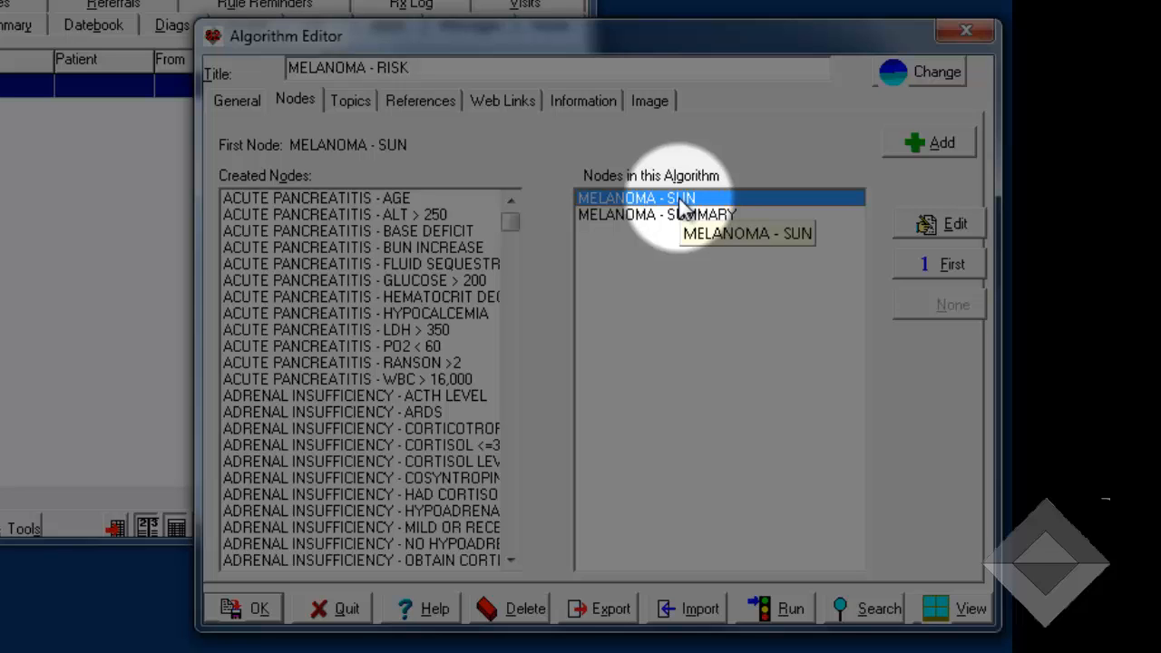
double_click(676, 200)
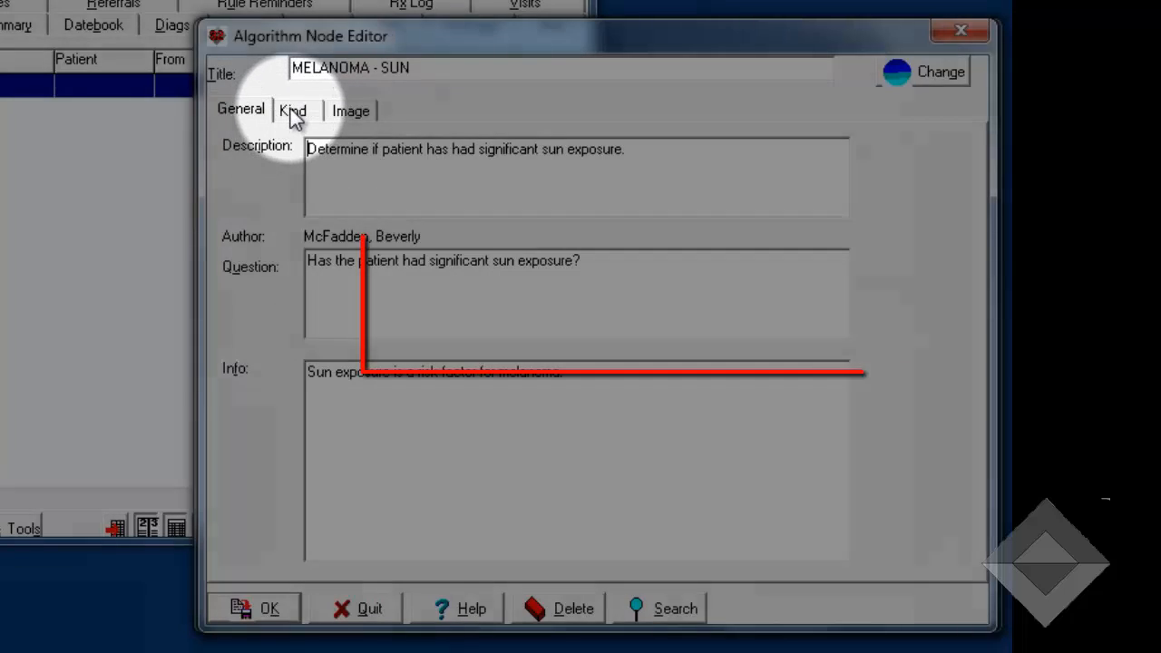
left_click(293, 111)
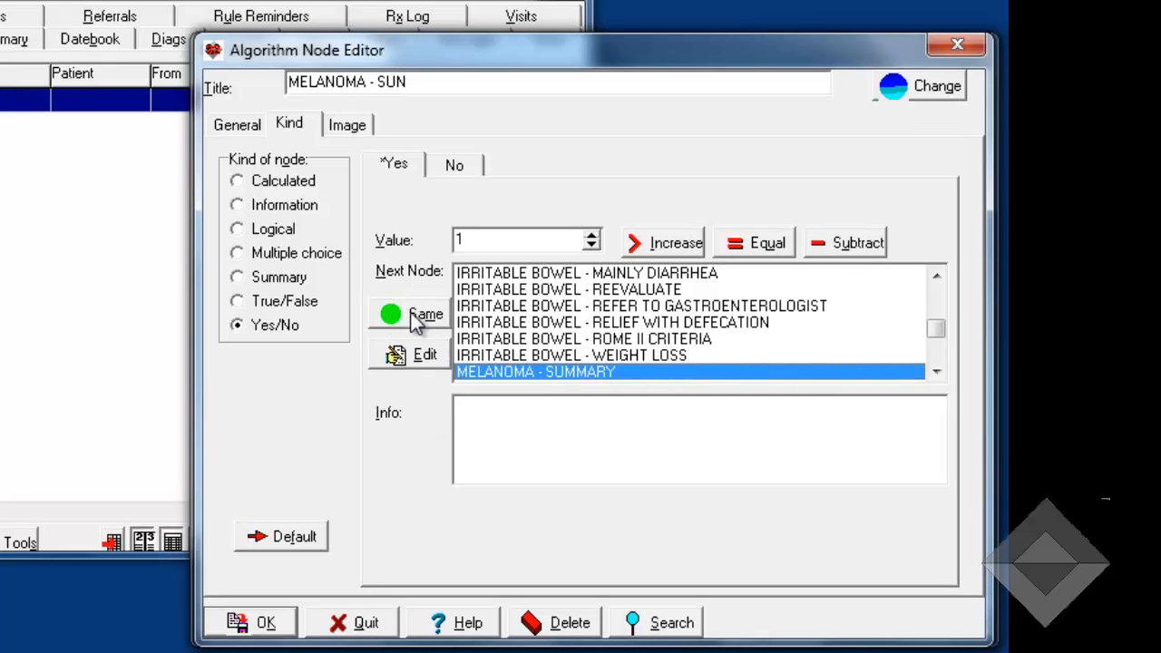
left_click(419, 315)
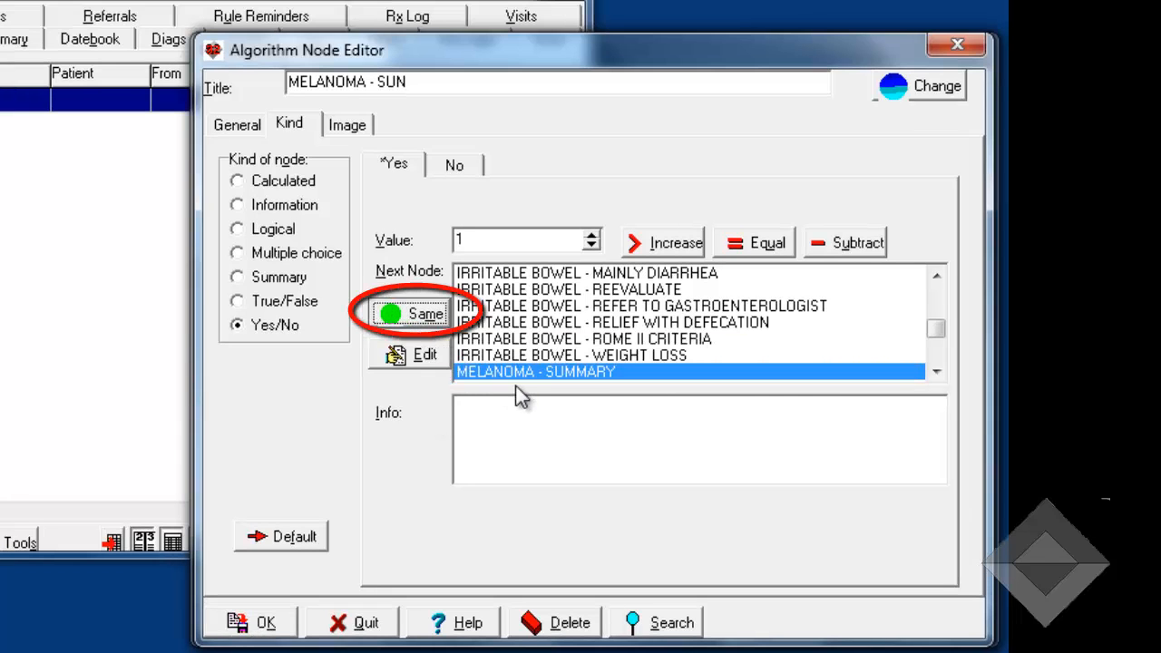
left_click(468, 166)
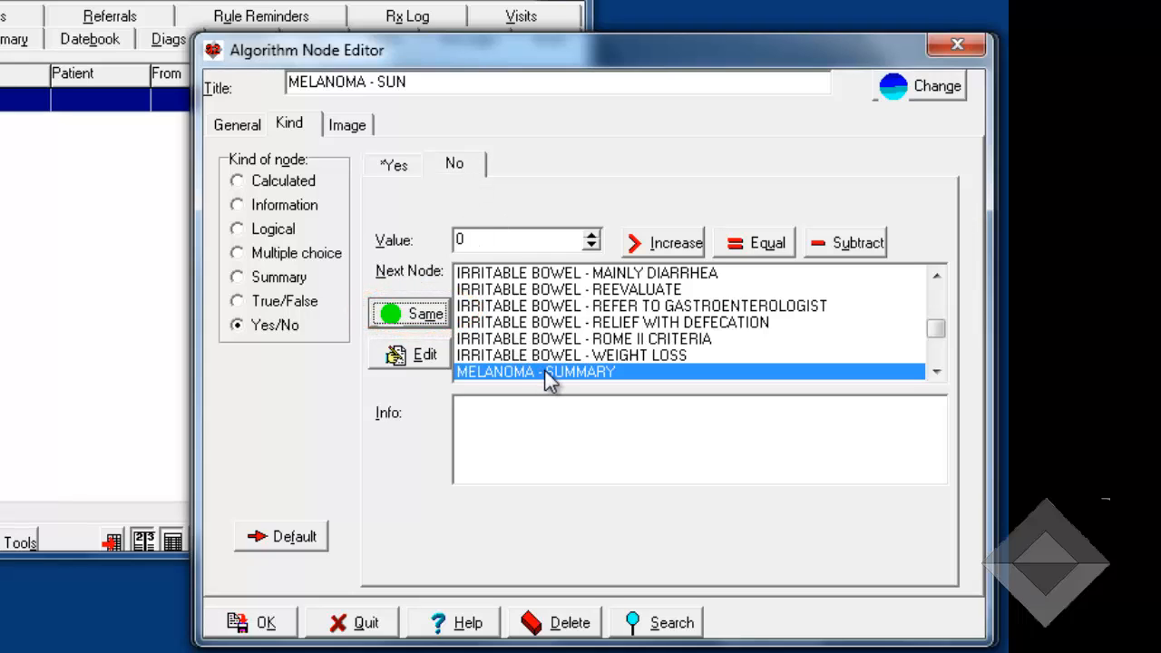
left_click(241, 625)
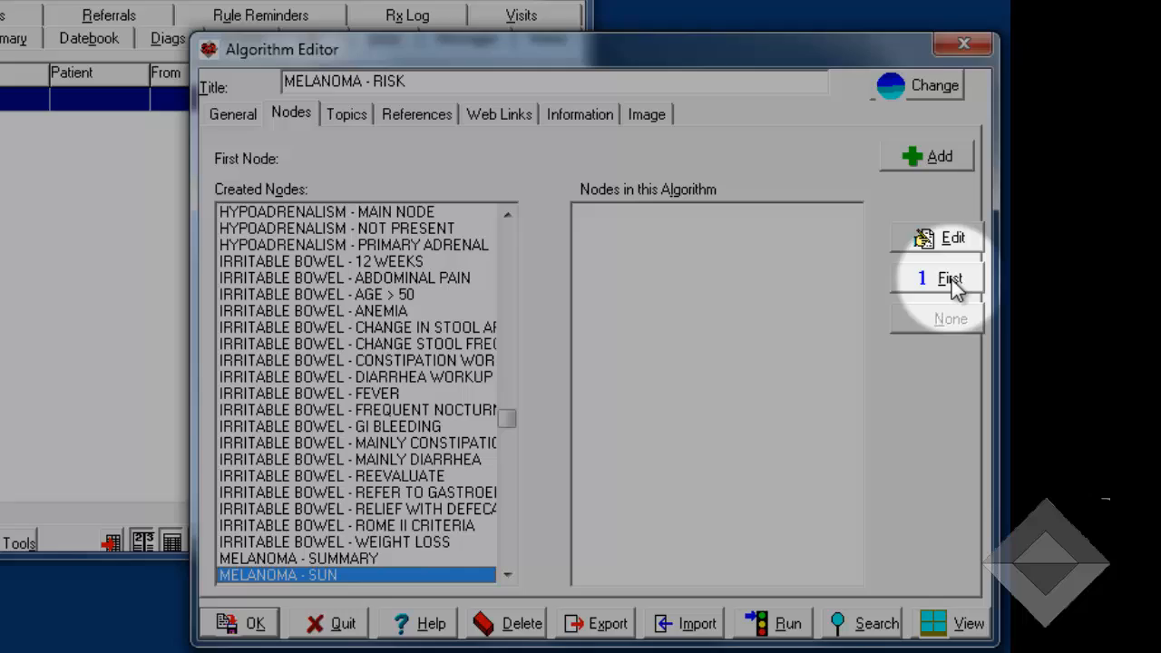
Make MELANOMA - SUN the algorithm's first node and save the algorithm after viewing its flowchart.
left_click(950, 281)
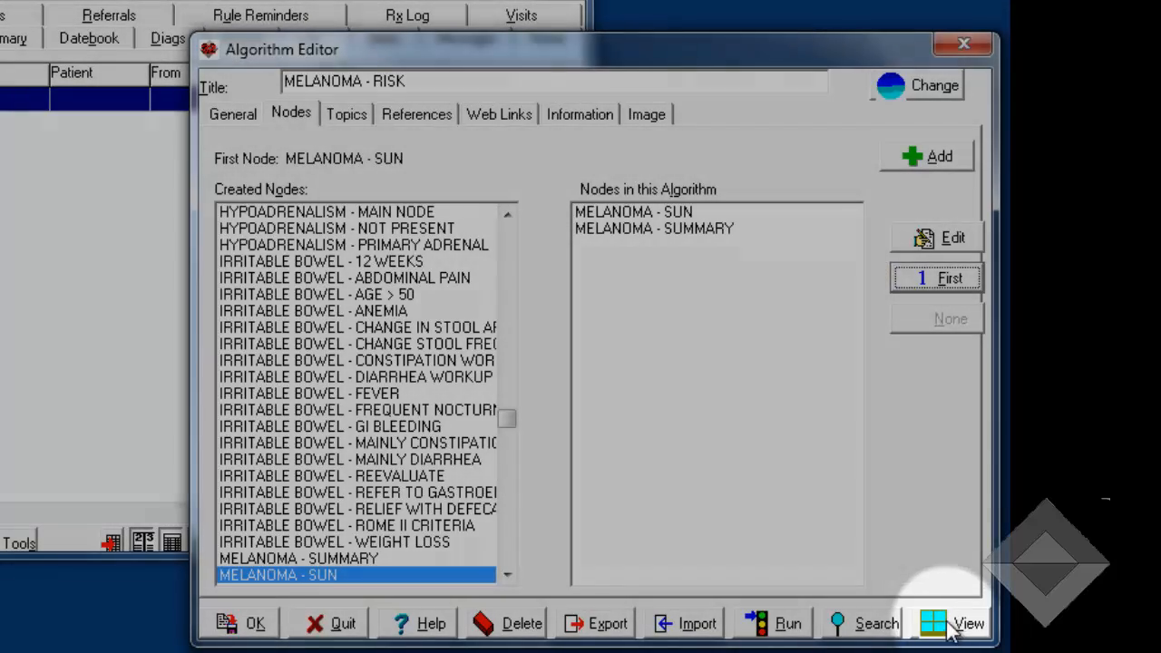
left_click(950, 626)
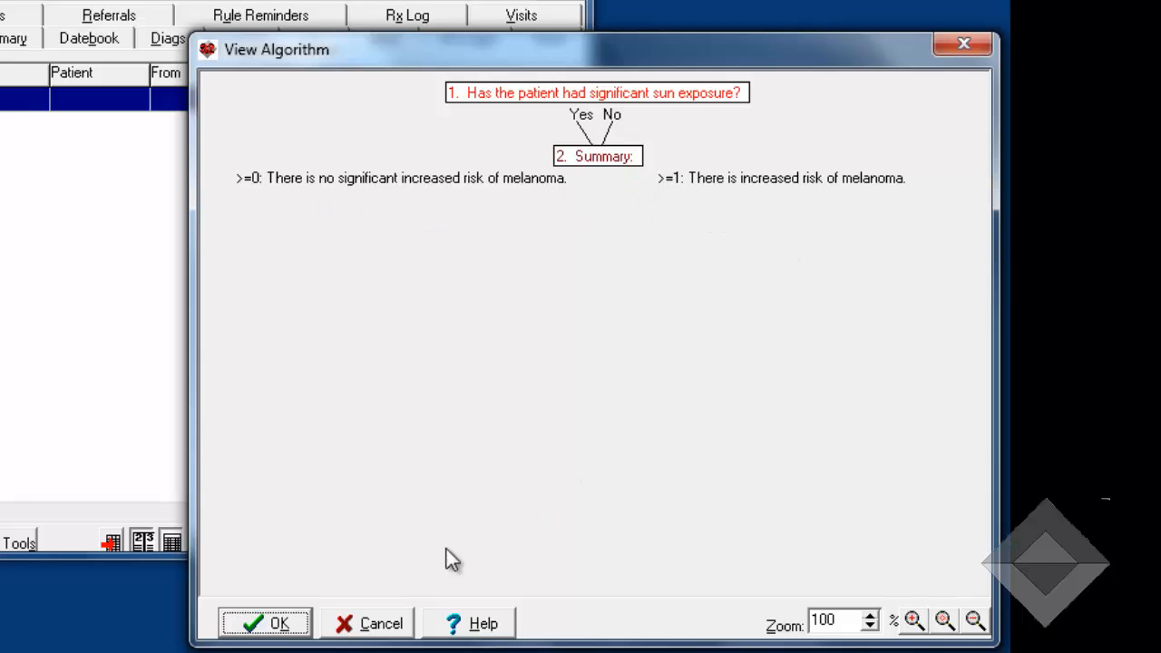
left_click(256, 624)
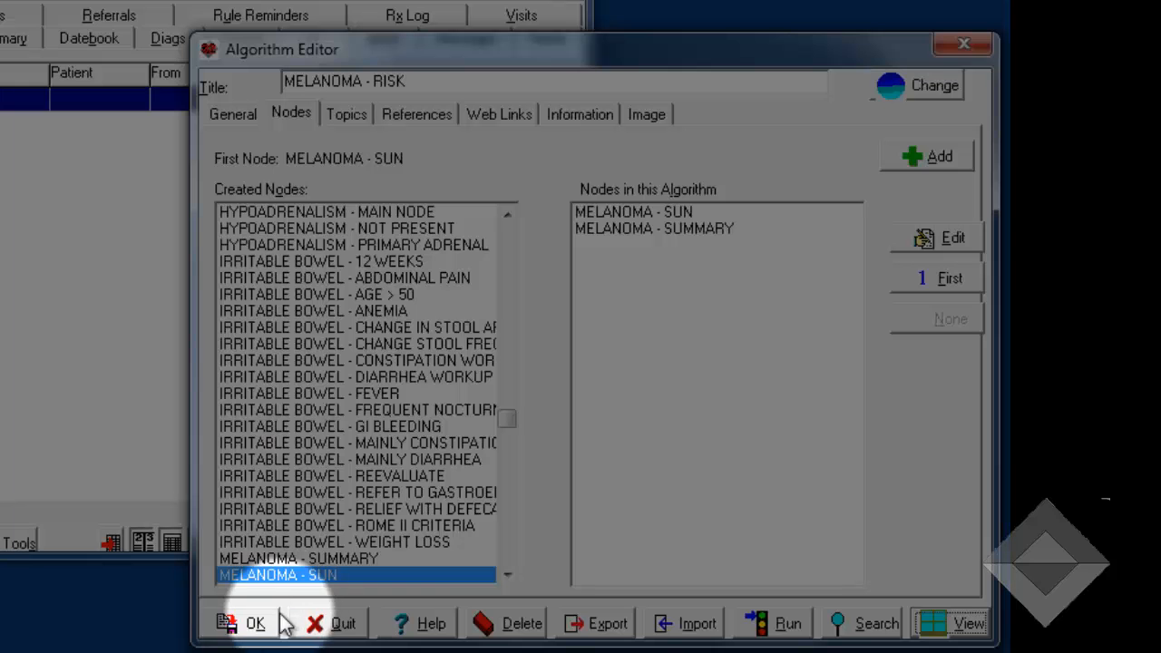
left_click(255, 626)
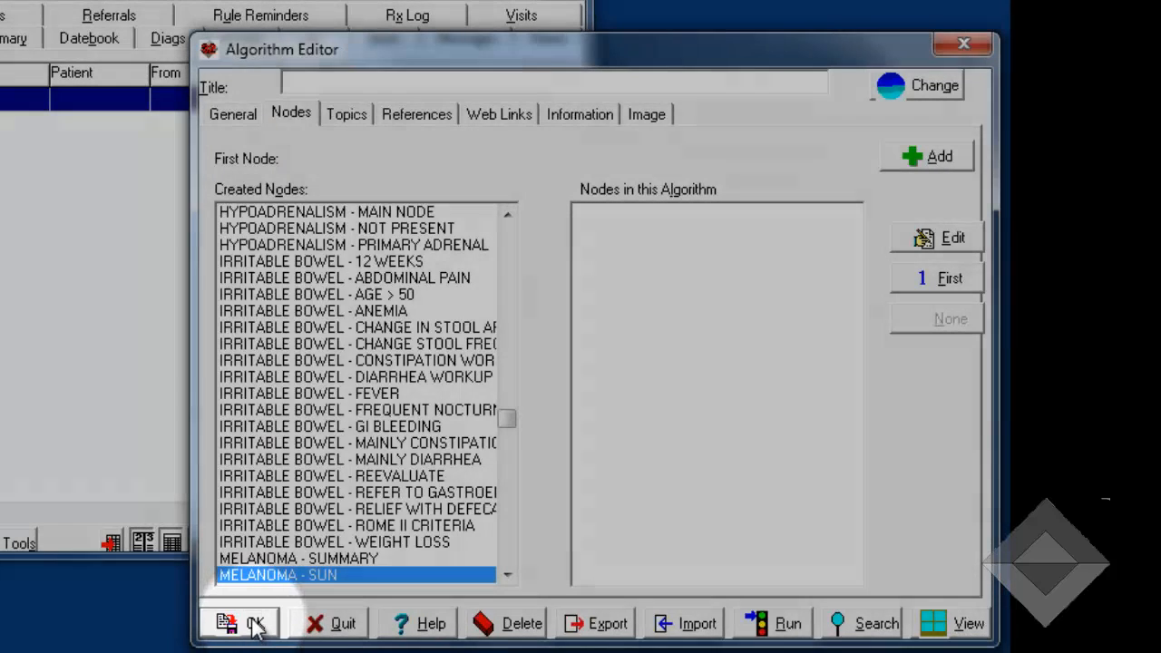